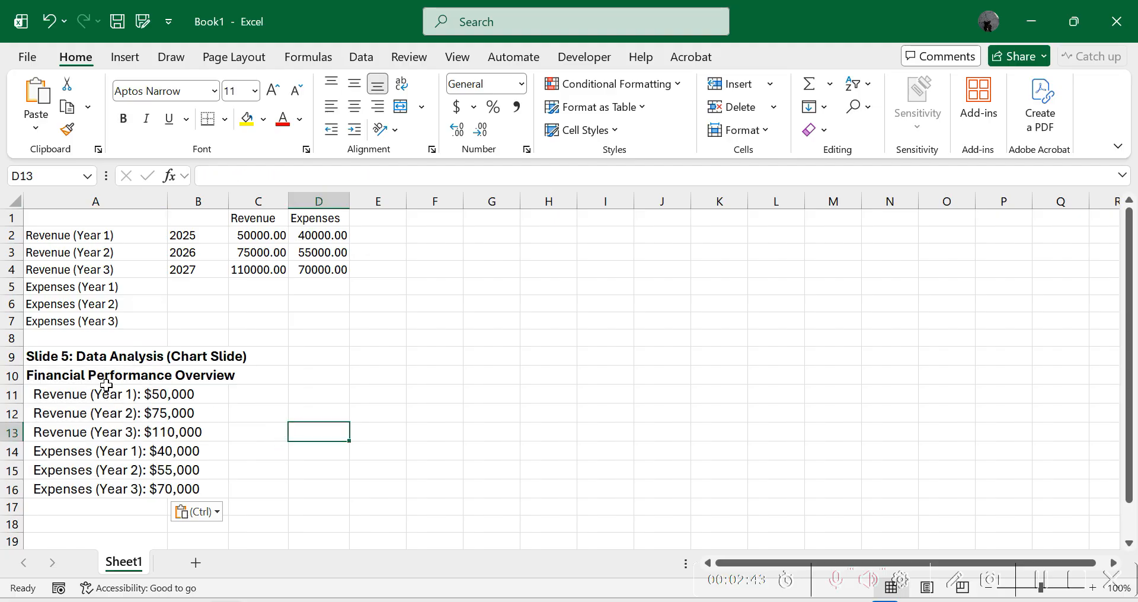
pyautogui.click(68, 372)
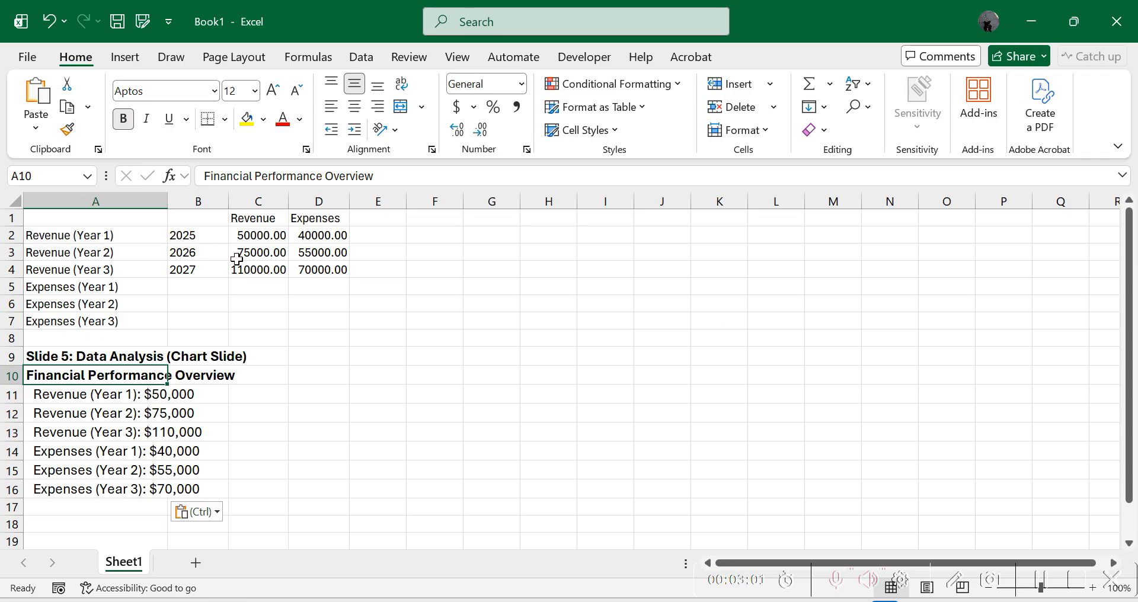
pyautogui.click(185, 224)
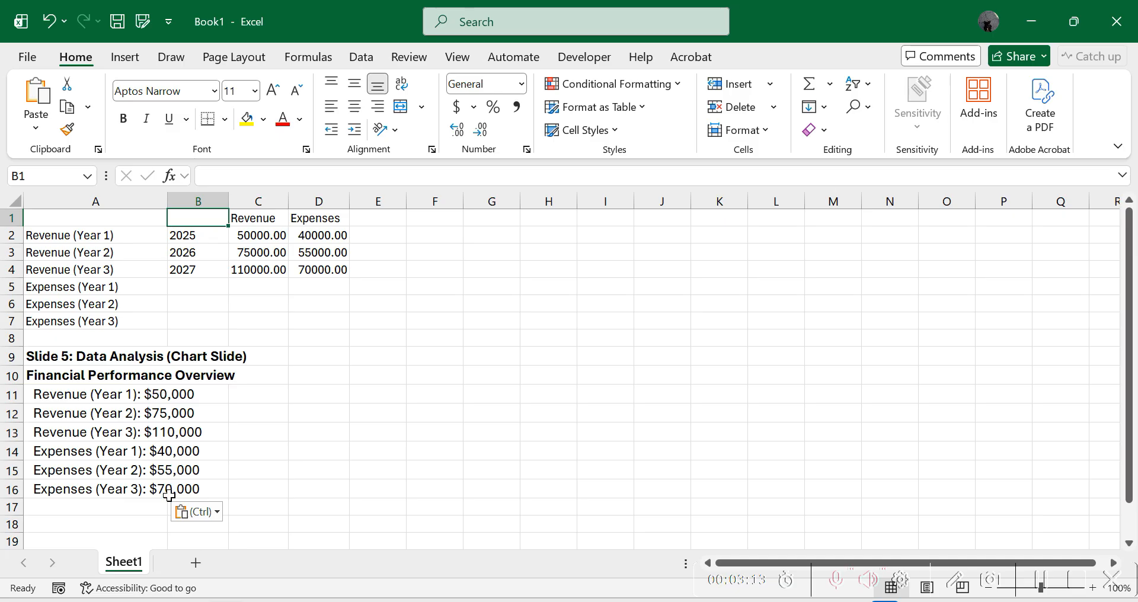
# Strip the "Revenue (Year …):" labels from cells A11 to A13, leaving only the dollar amounts.
pyautogui.click(158, 391)
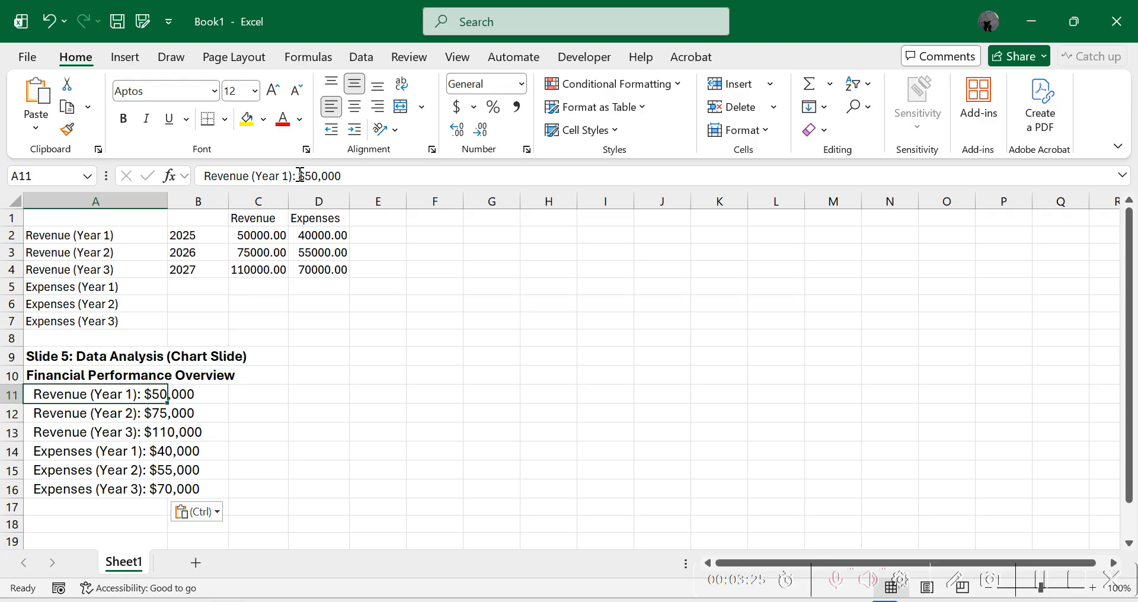
pyautogui.moveTo(299, 175); pyautogui.dragTo(196, 172)
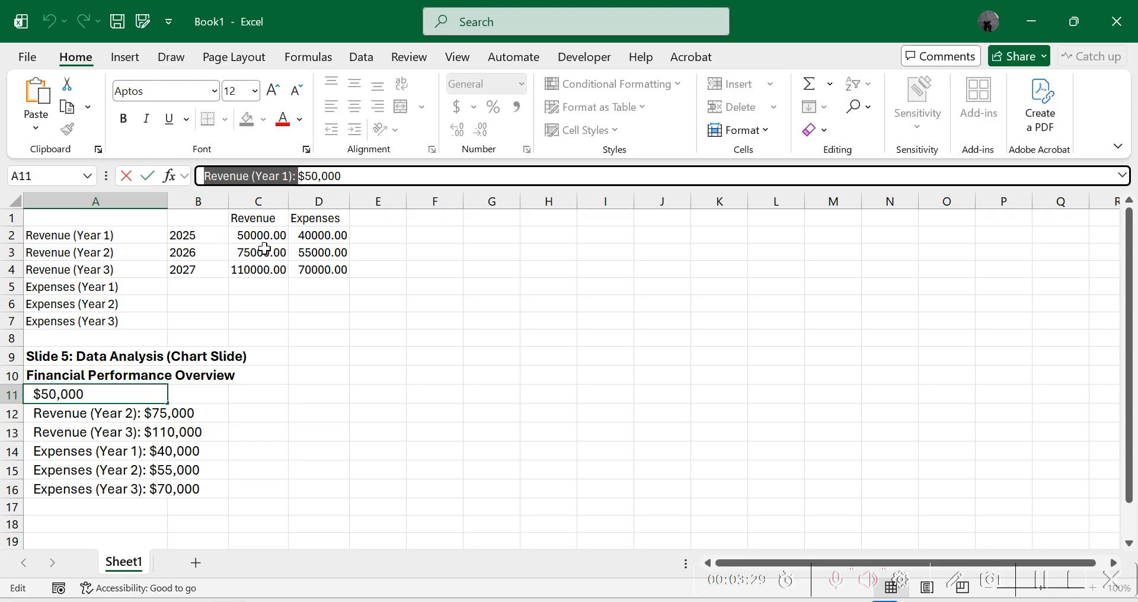
pyautogui.press('BackSpace')
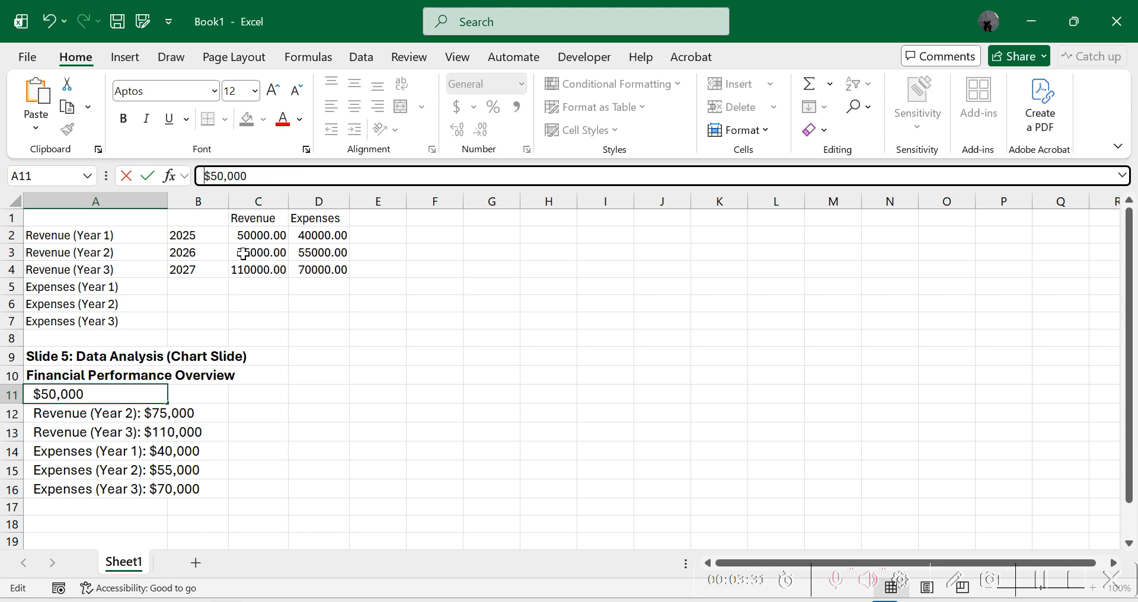
pyautogui.press('Return')
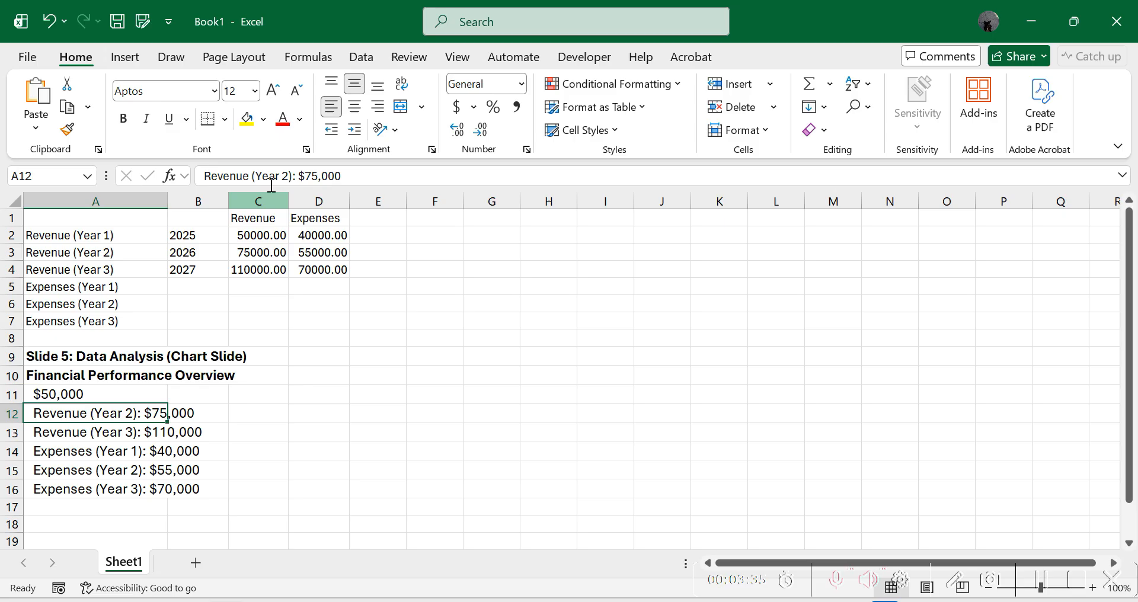
pyautogui.moveTo(298, 176); pyautogui.dragTo(194, 171)
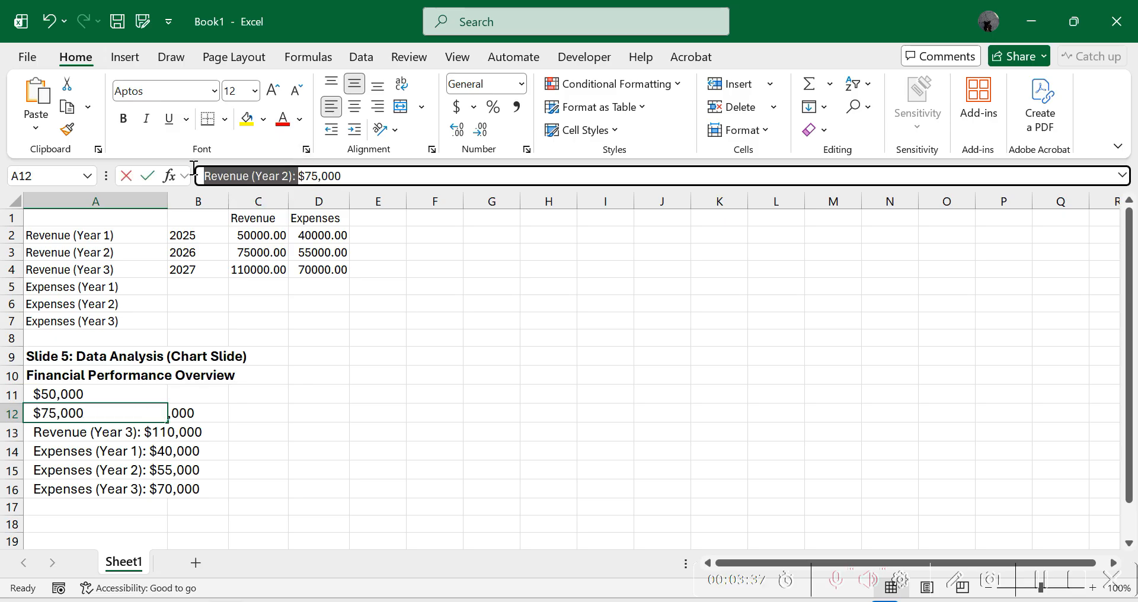
pyautogui.press('BackSpace')
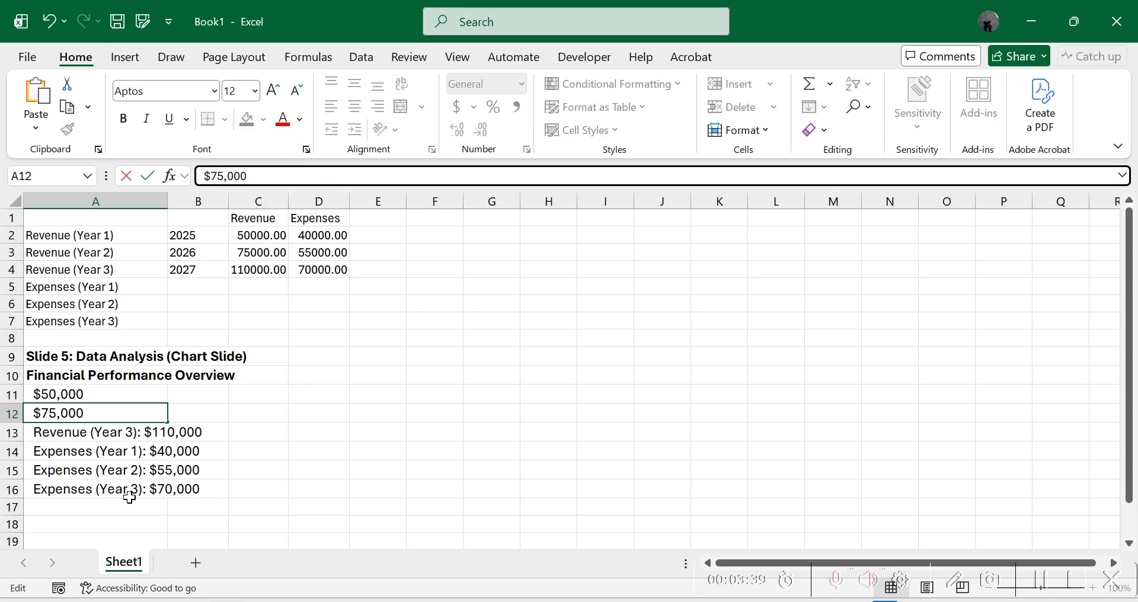
pyautogui.click(74, 438)
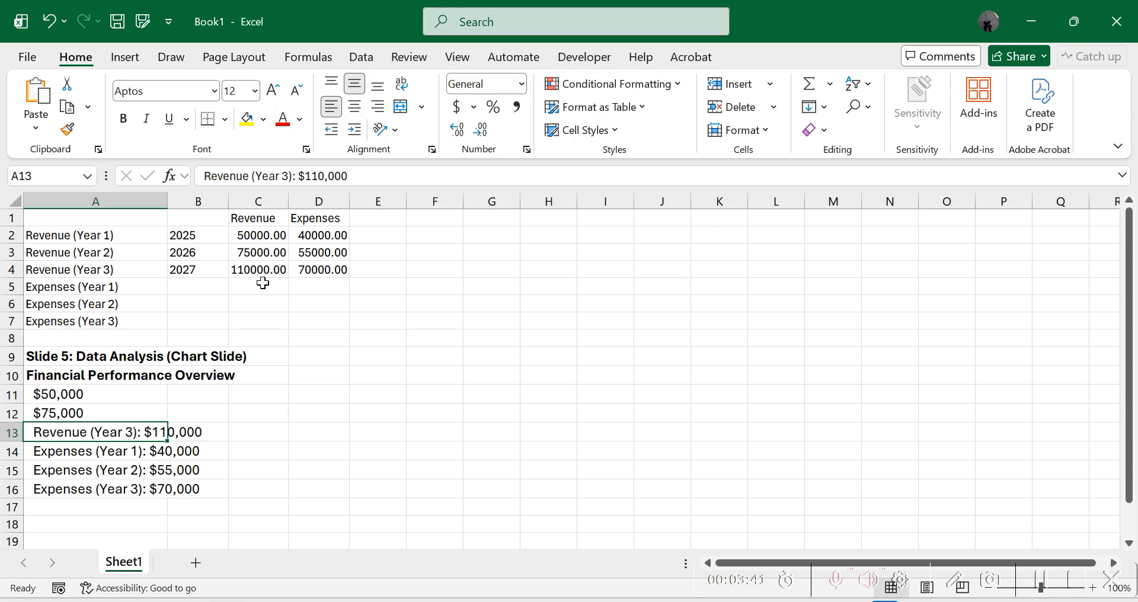
pyautogui.moveTo(298, 176); pyautogui.dragTo(150, 159)
pyautogui.press('BackSpace')
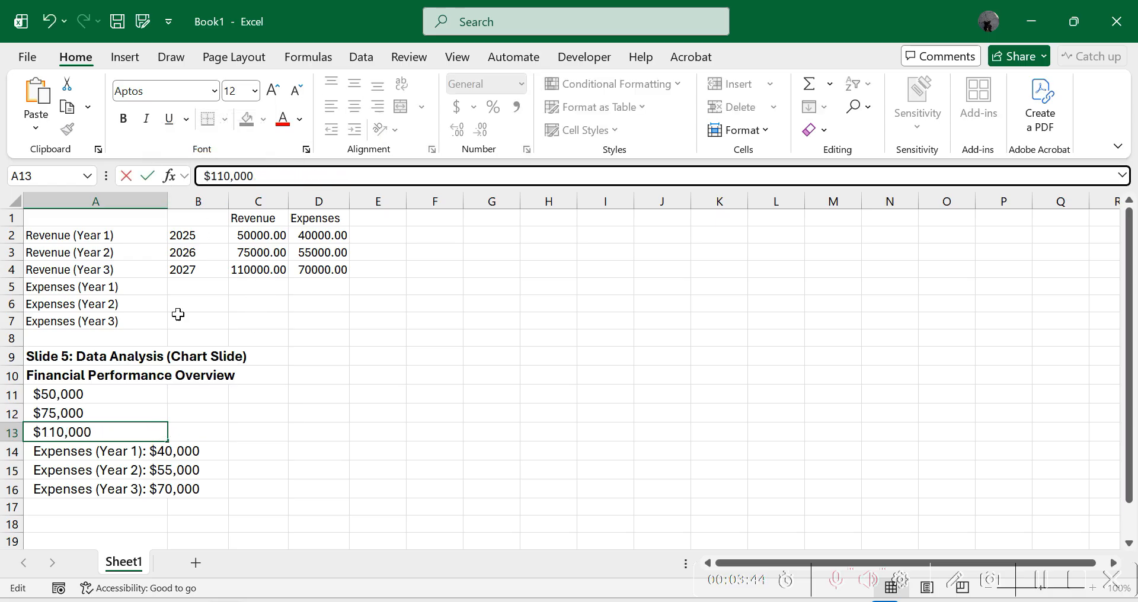
# Try to remove the "Expenses (Year 1):" label from cell A14, cancelling the edit.
pyautogui.click(144, 454)
pyautogui.doubleClick(150, 451)
pyautogui.moveTo(150, 451); pyautogui.dragTo(21, 438)
pyautogui.press('BackSpace')
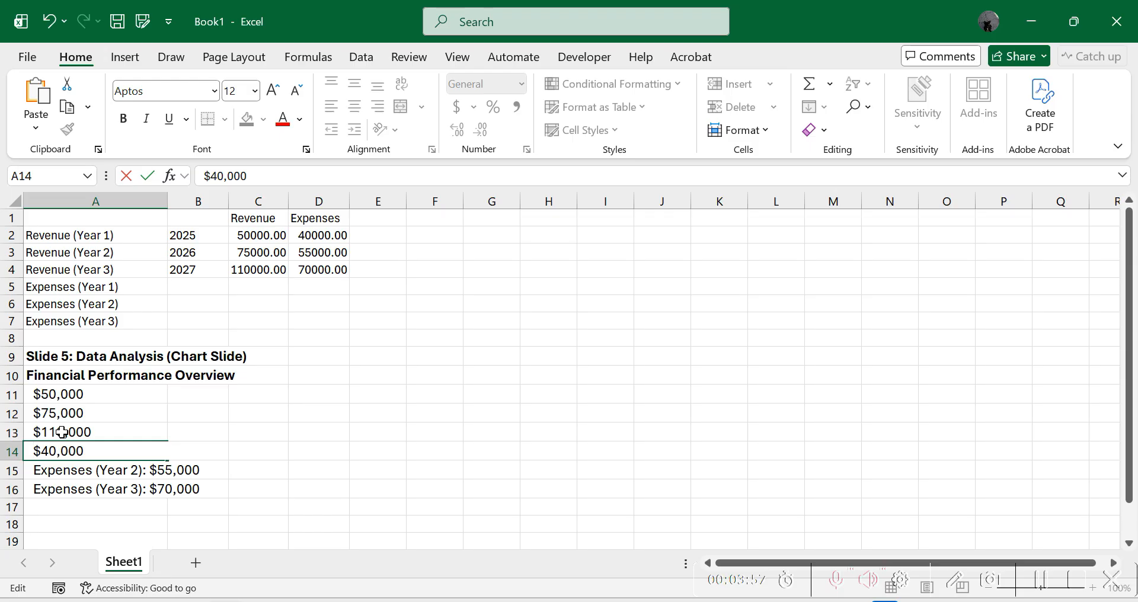
pyautogui.press('Escape')
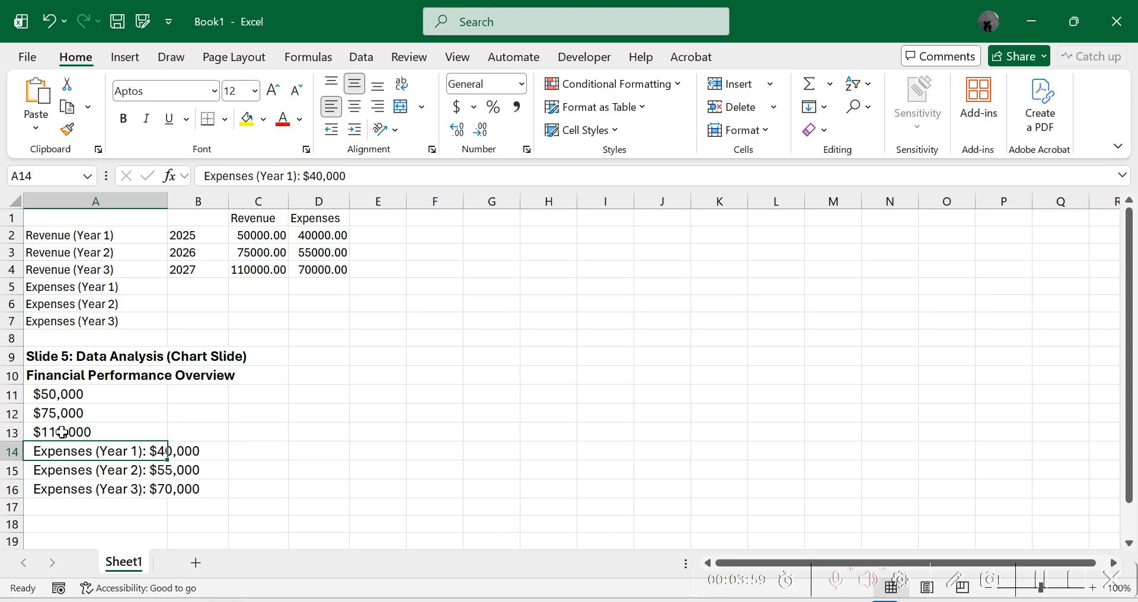
# Undo the label removals in cells A11 to A13.
pyautogui.press('Up')
pyautogui.press('Up')
pyautogui.press('Up')
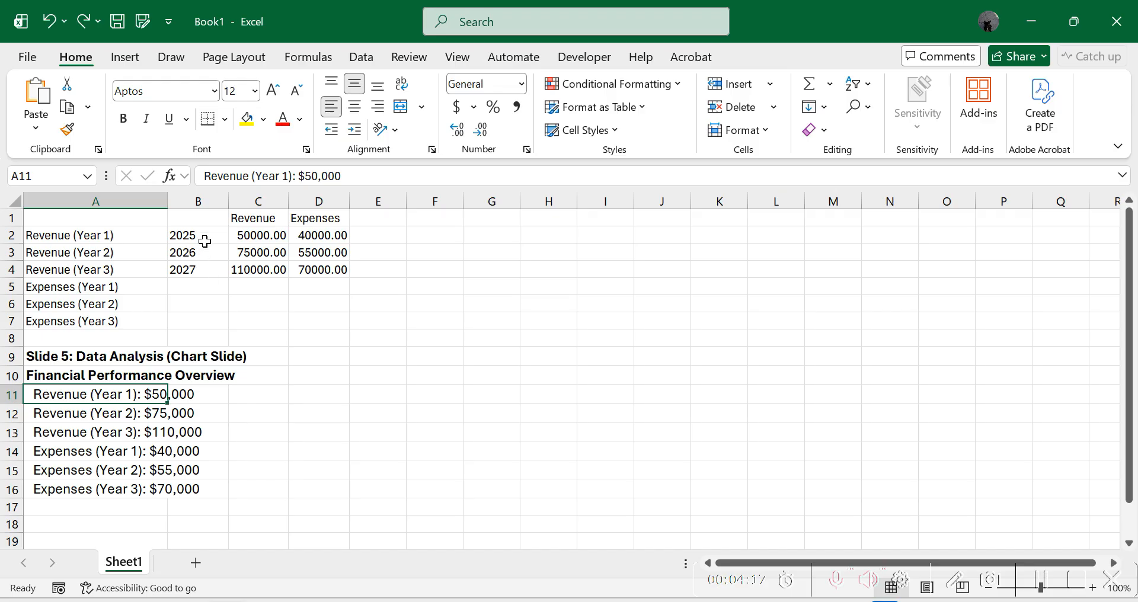
# Examine the year, revenue and expense columns of the small table in B1:D4.
pyautogui.moveTo(207, 237); pyautogui.dragTo(221, 265)
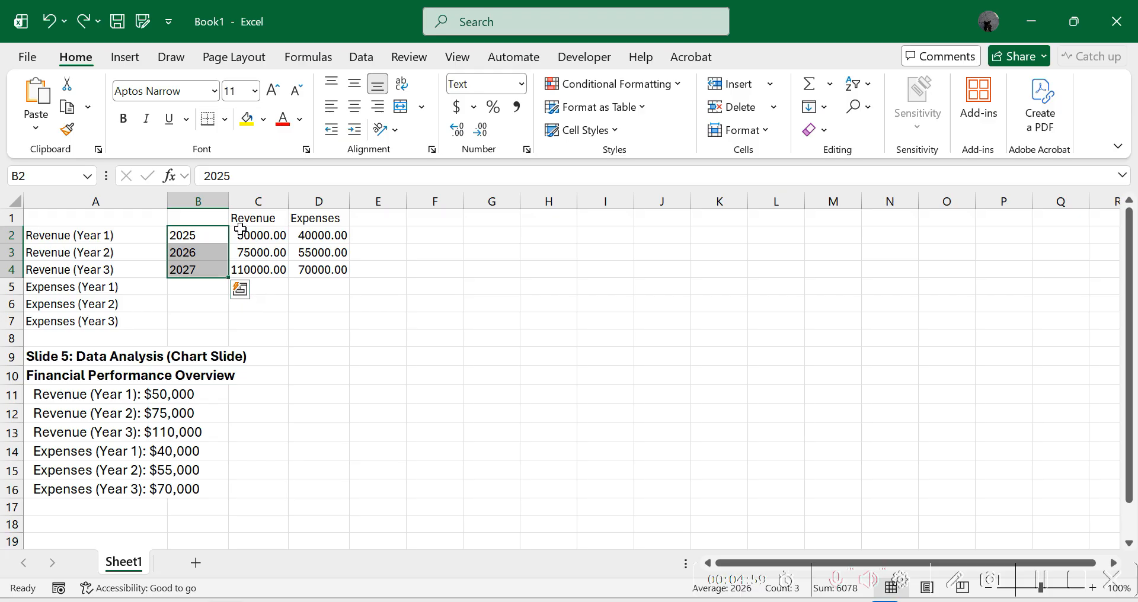
pyautogui.click(261, 236)
pyautogui.moveTo(261, 236); pyautogui.dragTo(261, 270)
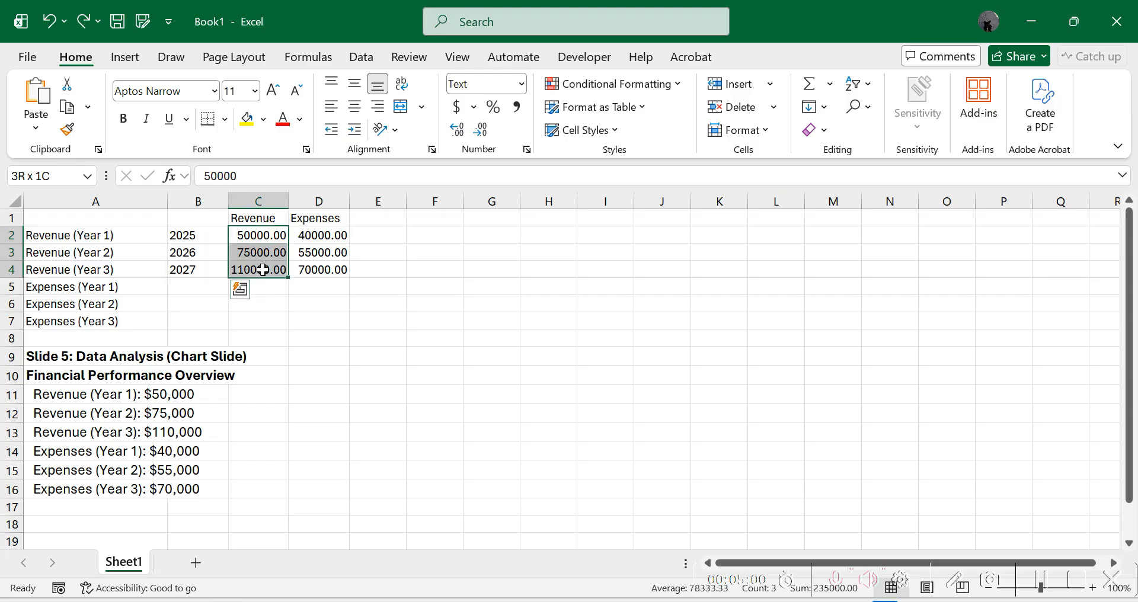
pyautogui.click(313, 223)
pyautogui.moveTo(312, 223); pyautogui.dragTo(311, 270)
pyautogui.moveTo(184, 238); pyautogui.dragTo(190, 267)
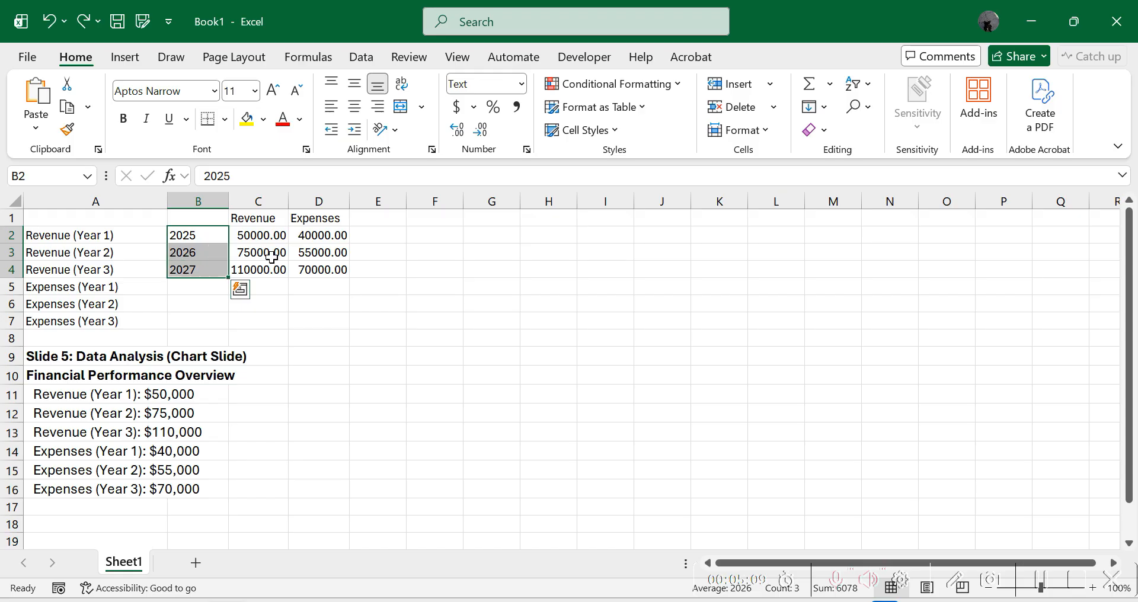
pyautogui.click(197, 268)
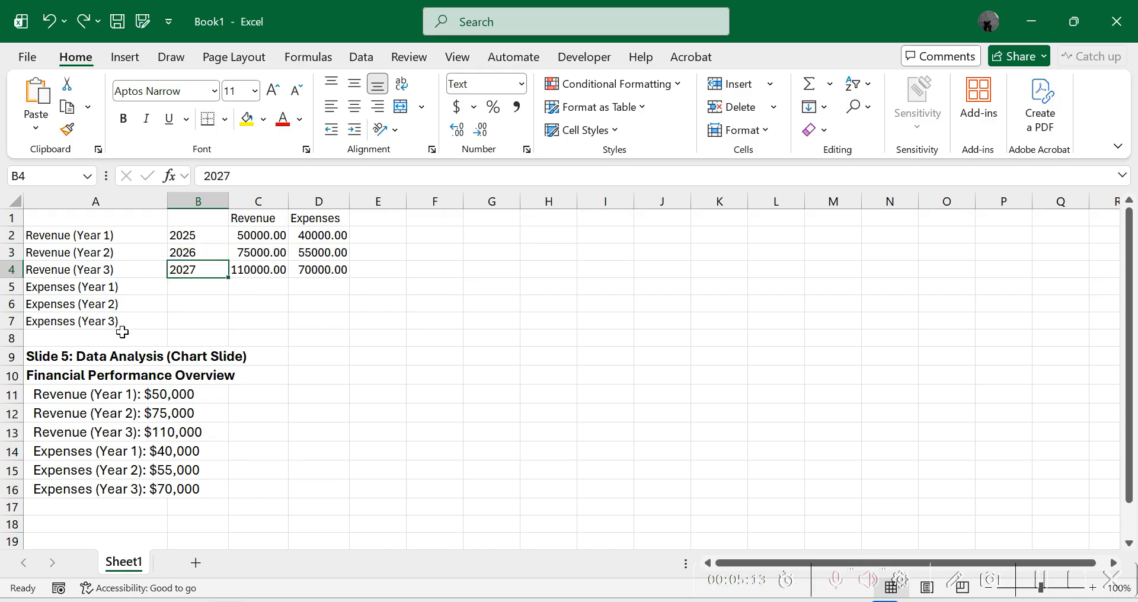
# Auto-fit column A to its longest text entry.
pyautogui.doubleClick(169, 202)
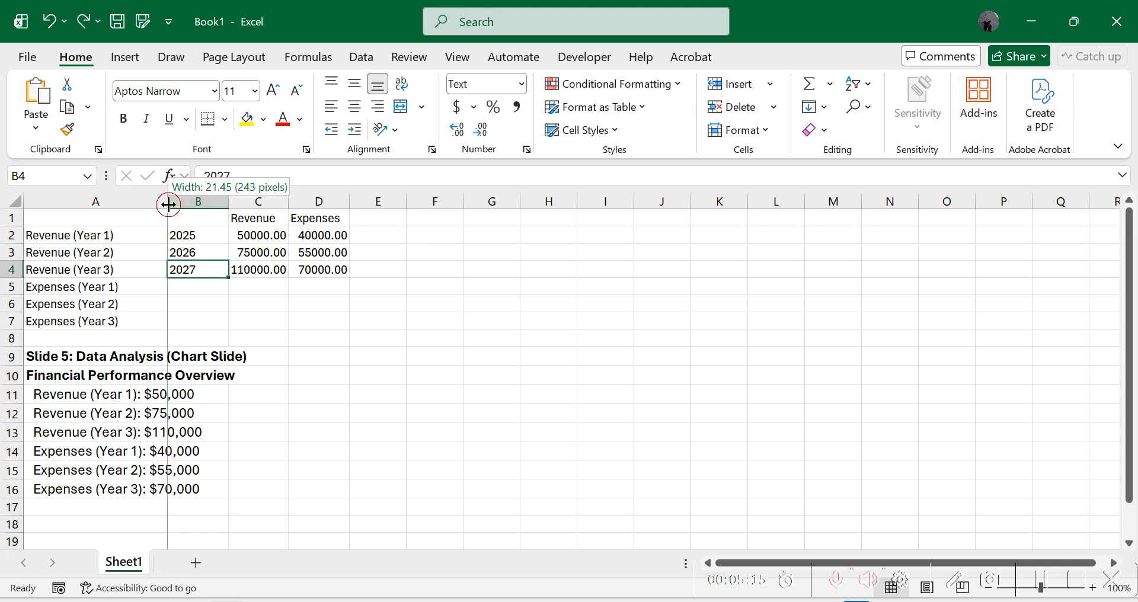
pyautogui.moveTo(149, 352); pyautogui.dragTo(180, 509)
# Select the table B1:D4, switch to the Small Business Success Strategies presentation in PowerPoint, and open the insertion options below slide 2.
pyautogui.moveTo(278, 225); pyautogui.dragTo(418, 274)
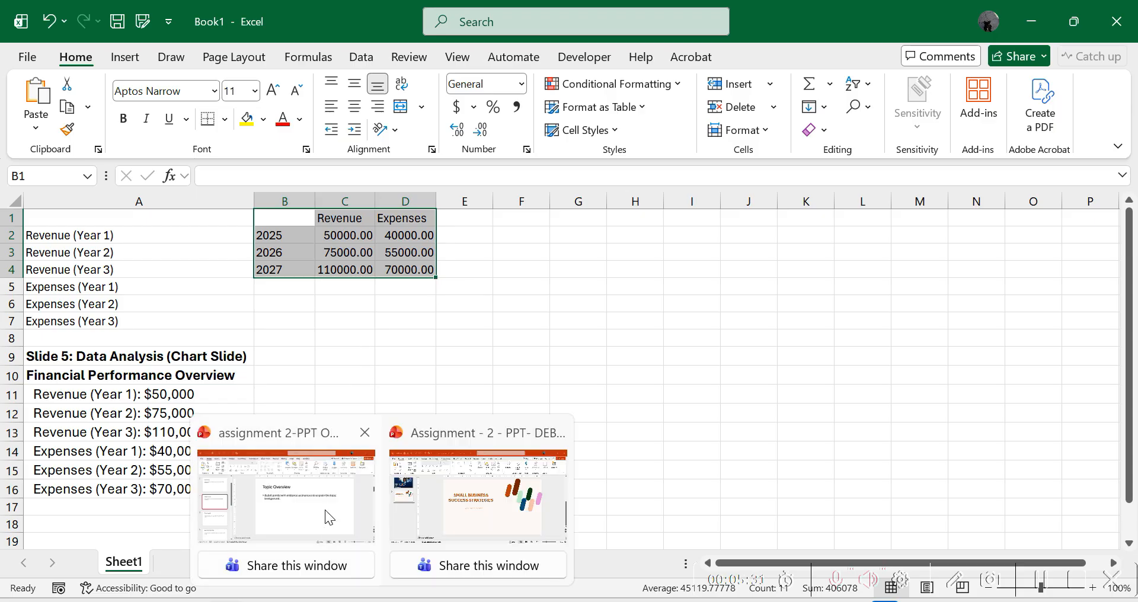
pyautogui.click(324, 510)
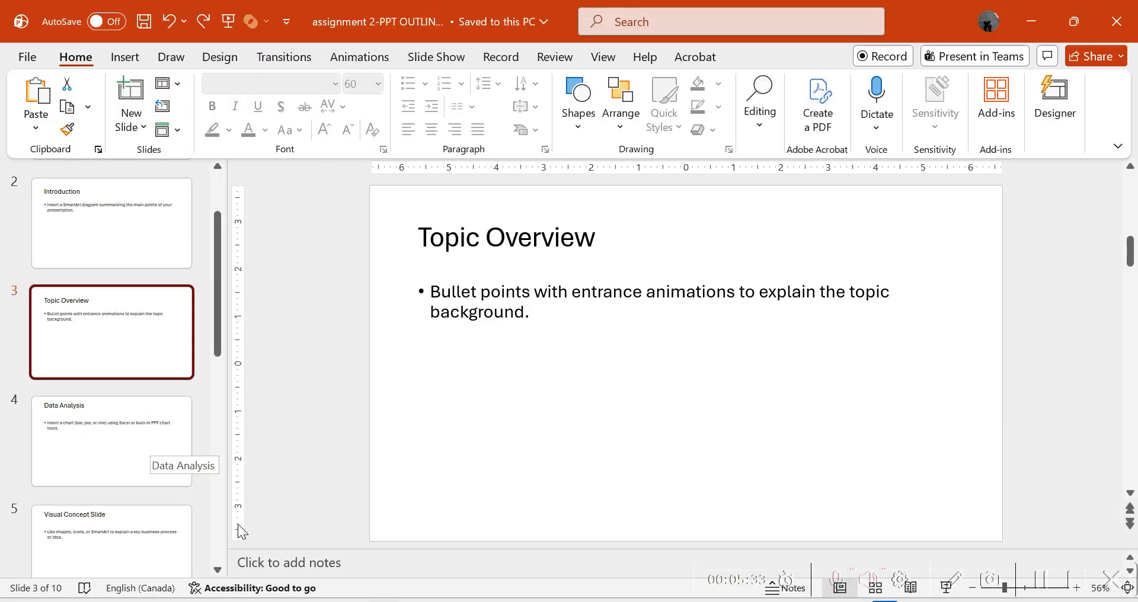
pyautogui.moveTo(382, 600)
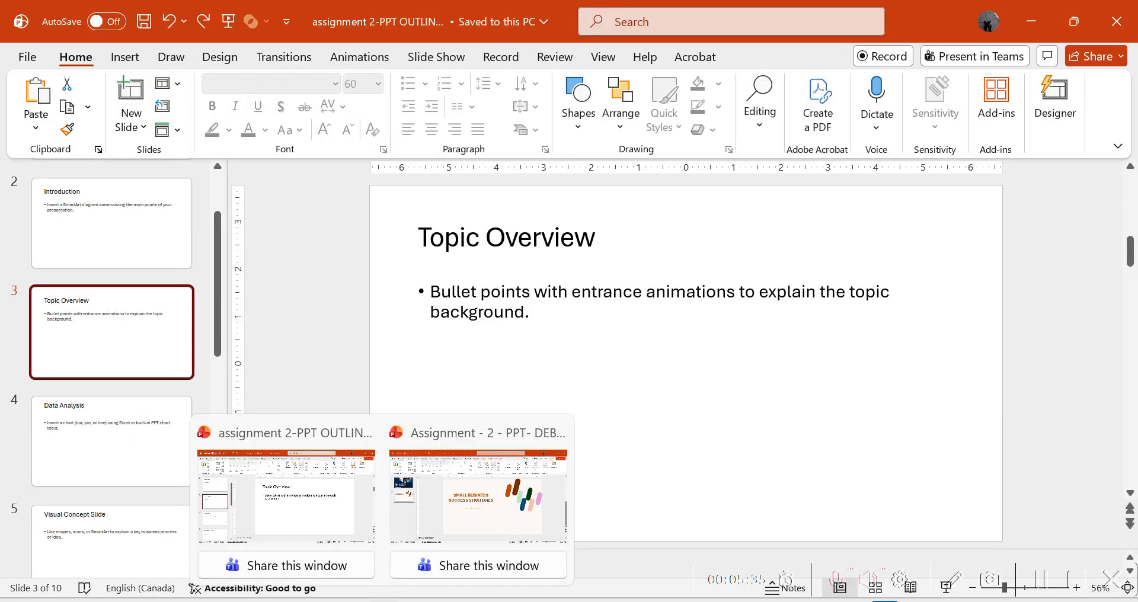
pyautogui.click(465, 497)
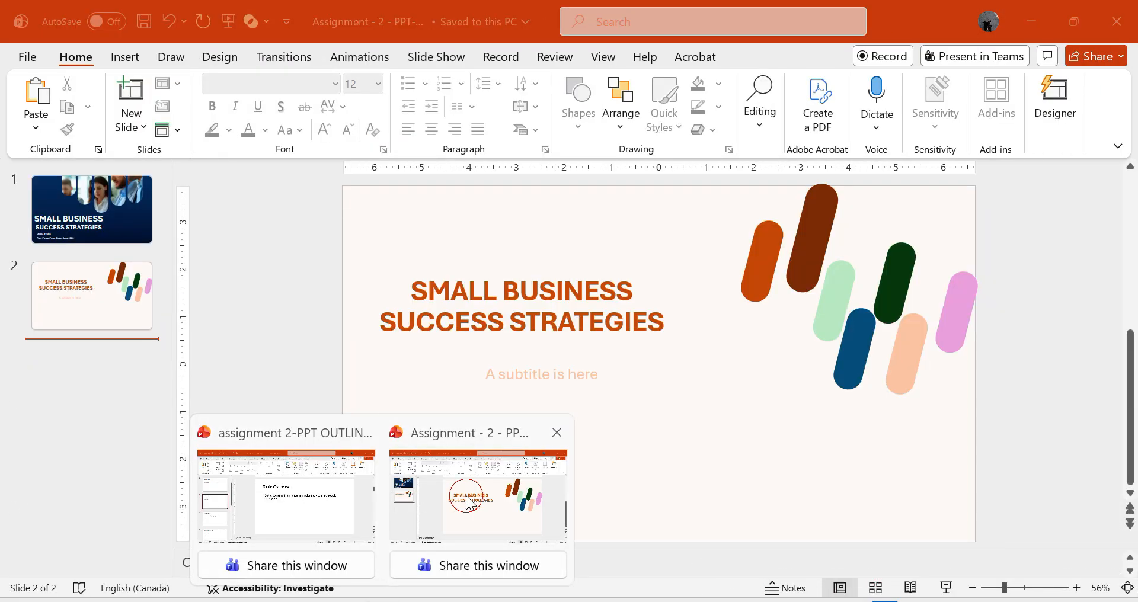
pyautogui.rightClick(77, 358)
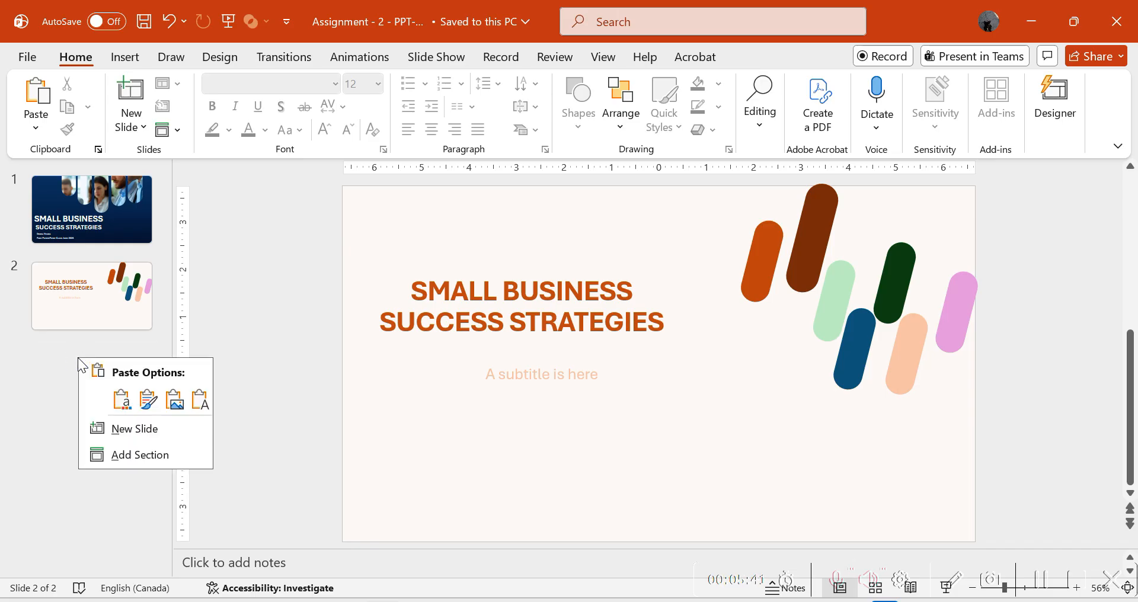
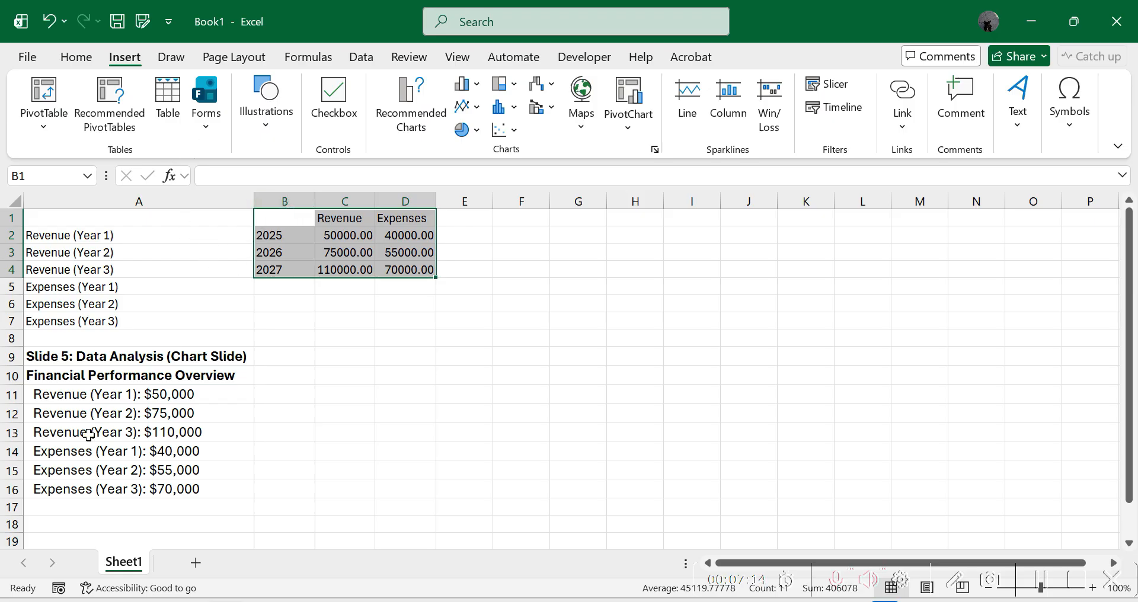
# Move the table B1:D4 down one row and move the "Financial Performance Overview" heading from A10 to B1.
pyautogui.click(57, 375)
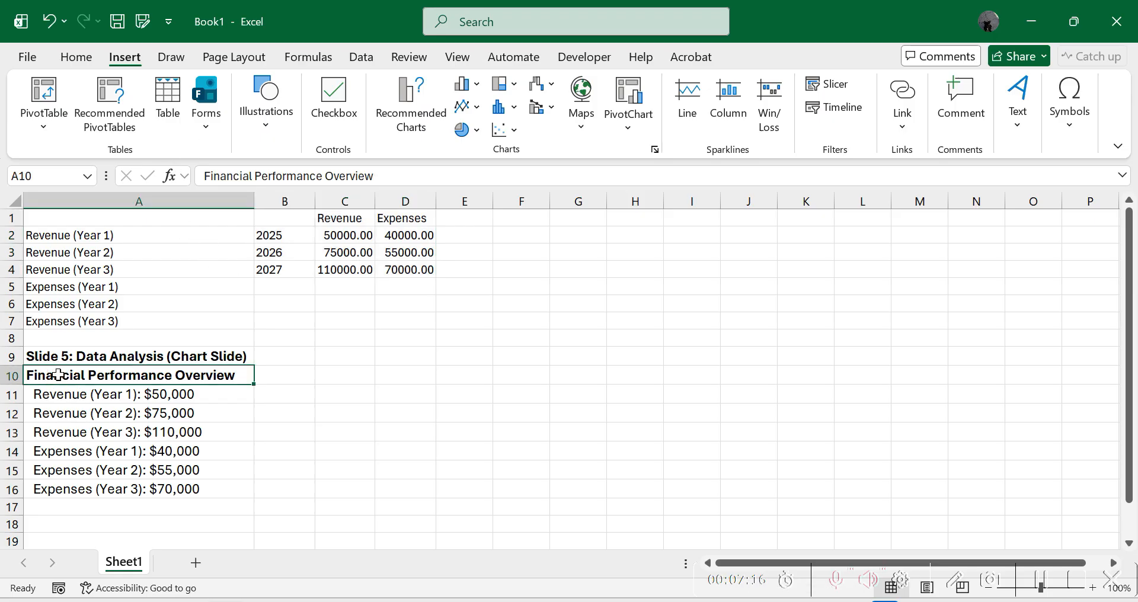
pyautogui.moveTo(274, 218); pyautogui.dragTo(348, 294)
pyautogui.click(51, 374)
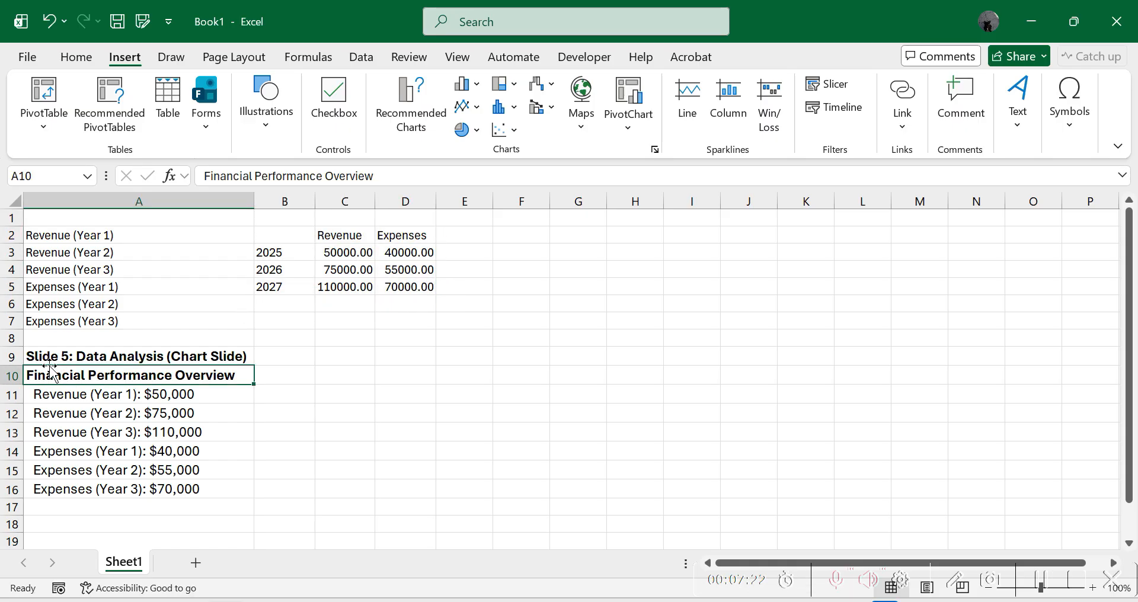
pyautogui.moveTo(51, 374); pyautogui.dragTo(285, 194)
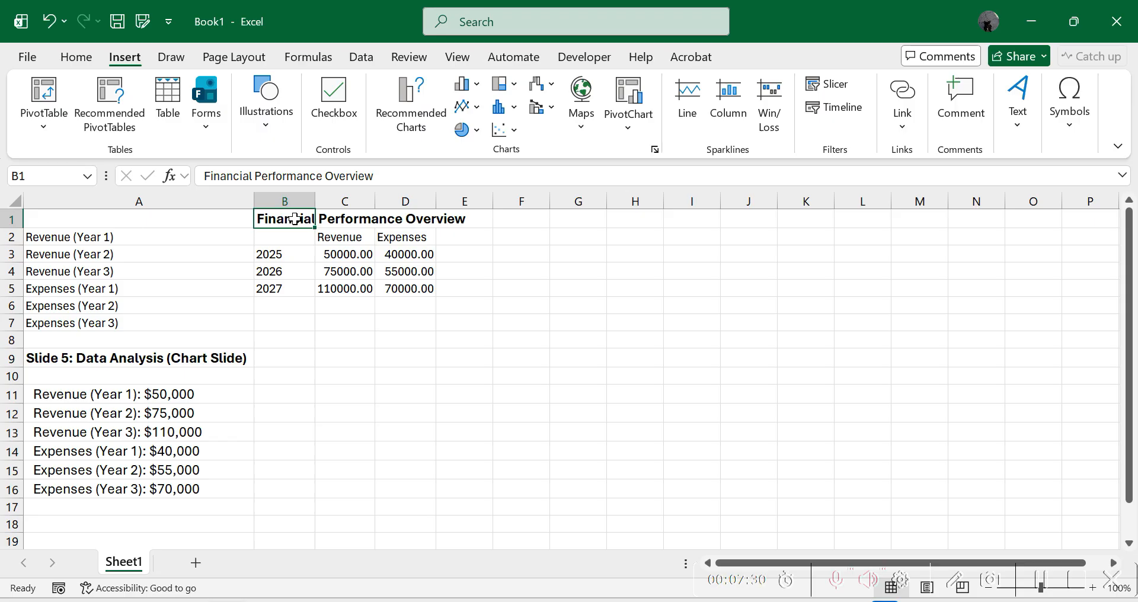
# Insert a 2-D line chart with markers from the revenue and expenses data in B2:D5.
pyautogui.moveTo(294, 237); pyautogui.dragTo(408, 288)
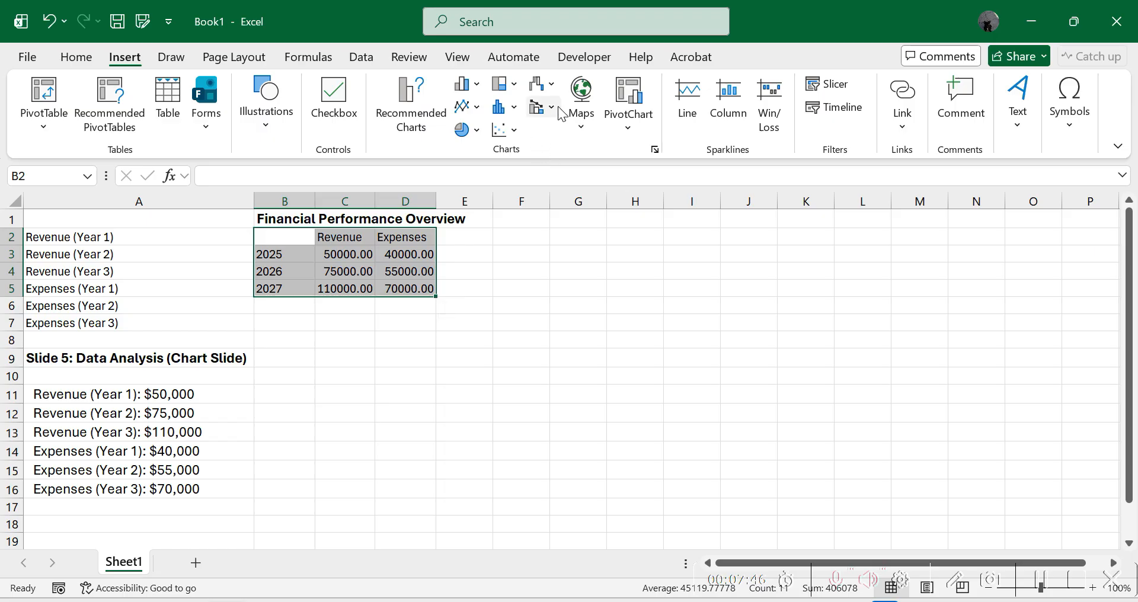
pyautogui.click(483, 115)
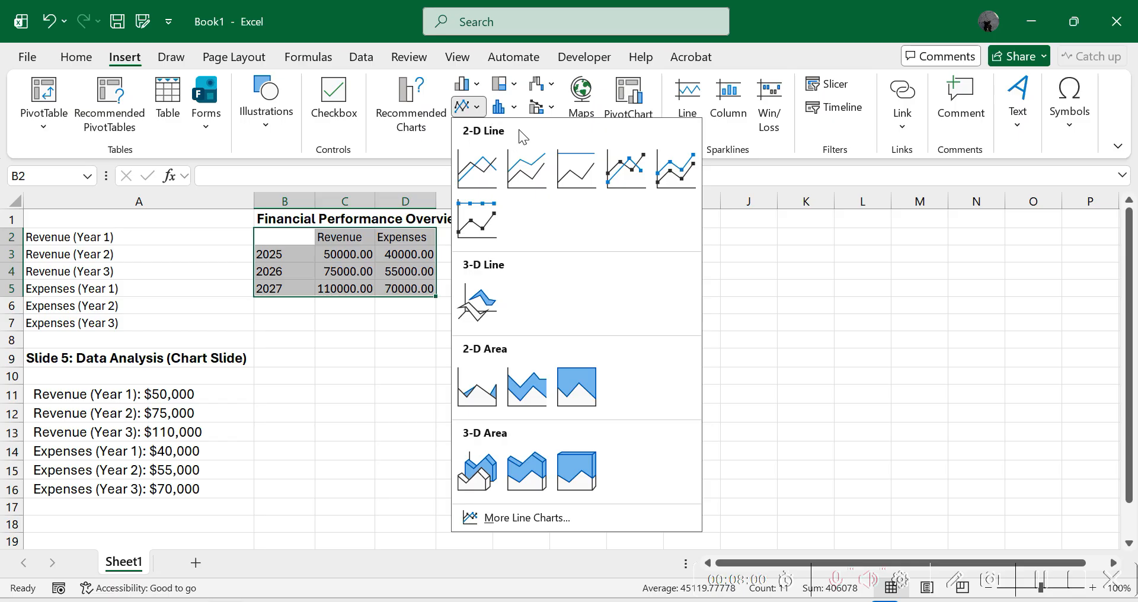
pyautogui.click(627, 170)
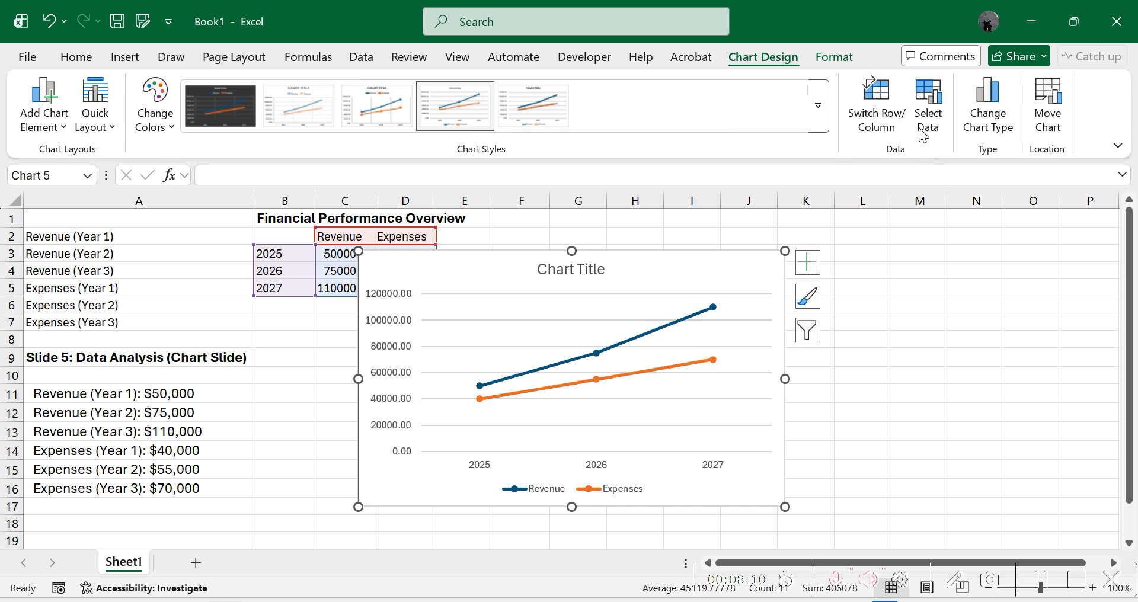
# Change the line chart to a Clustered Column chart with the years as categories and Revenue and Expenses as series.
pyautogui.click(972, 127)
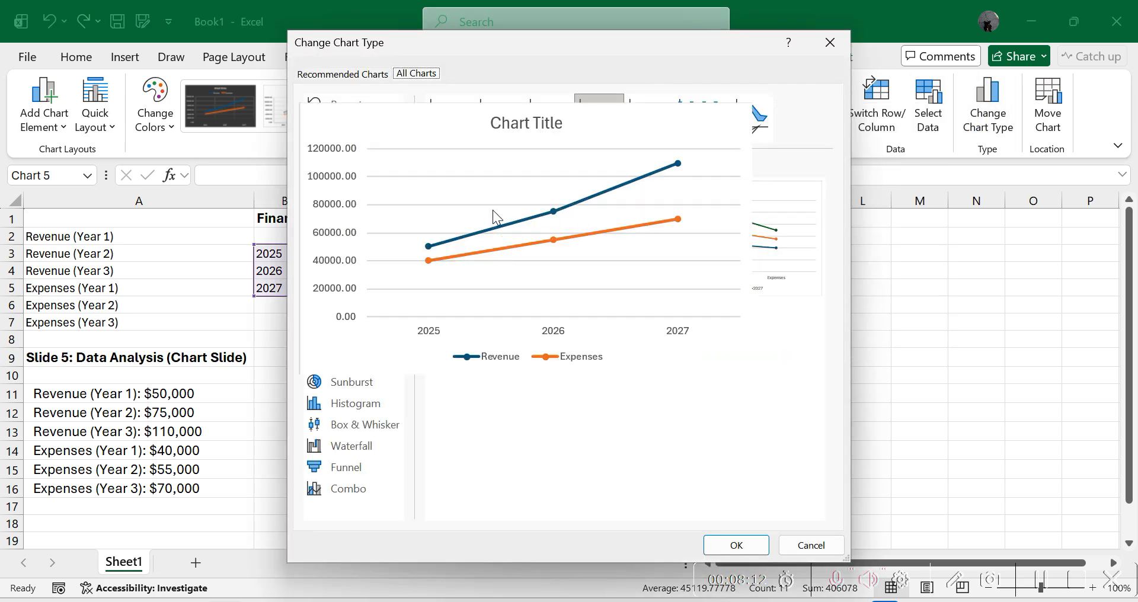
pyautogui.click(343, 216)
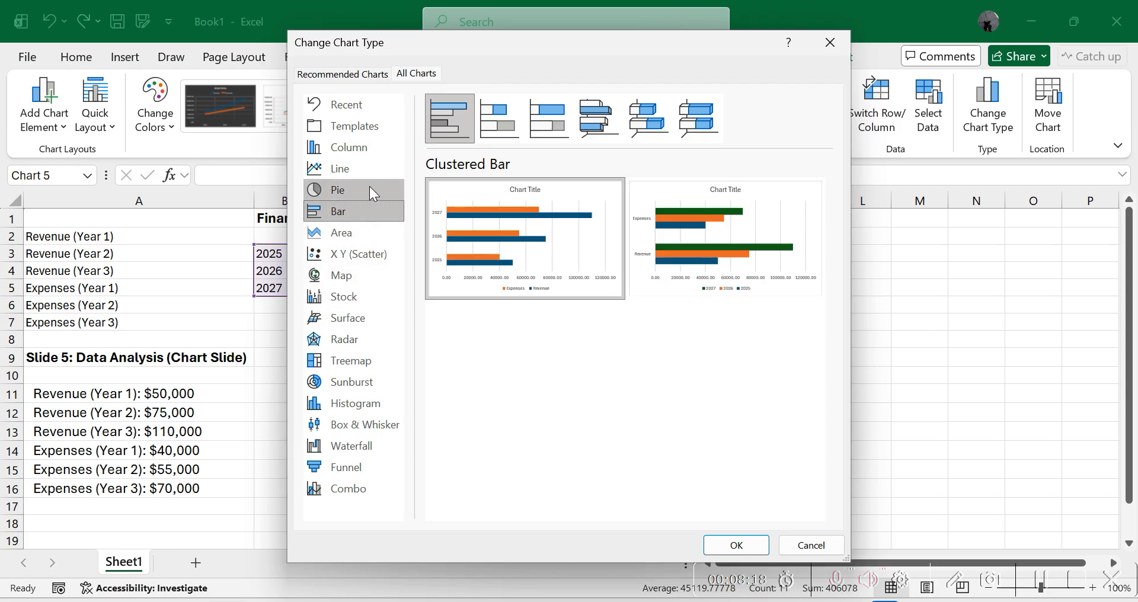
pyautogui.click(352, 154)
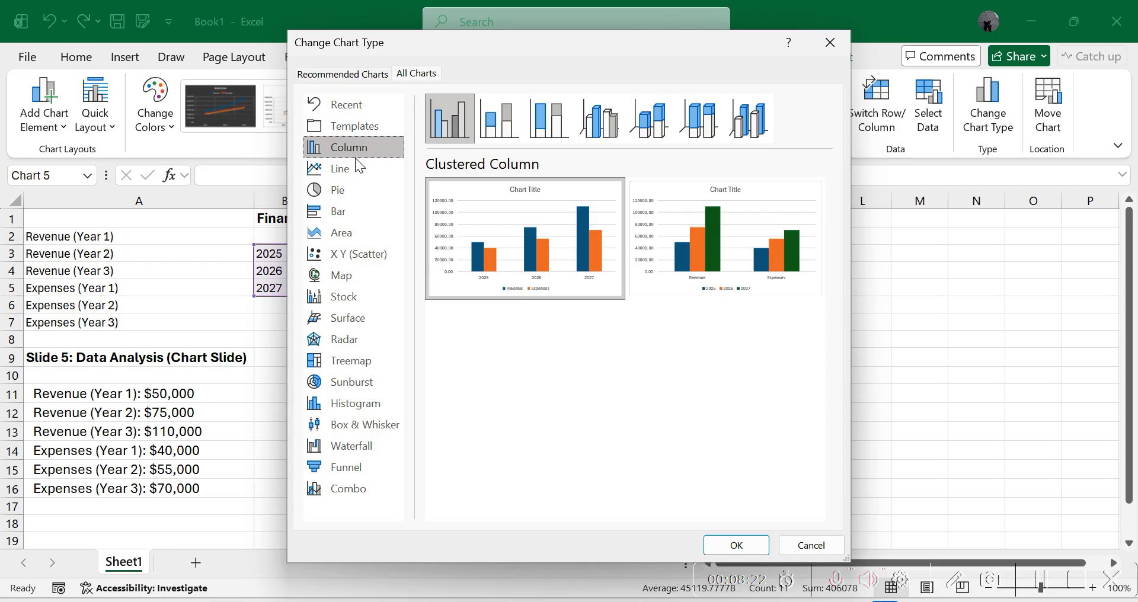
pyautogui.moveTo(474, 203)
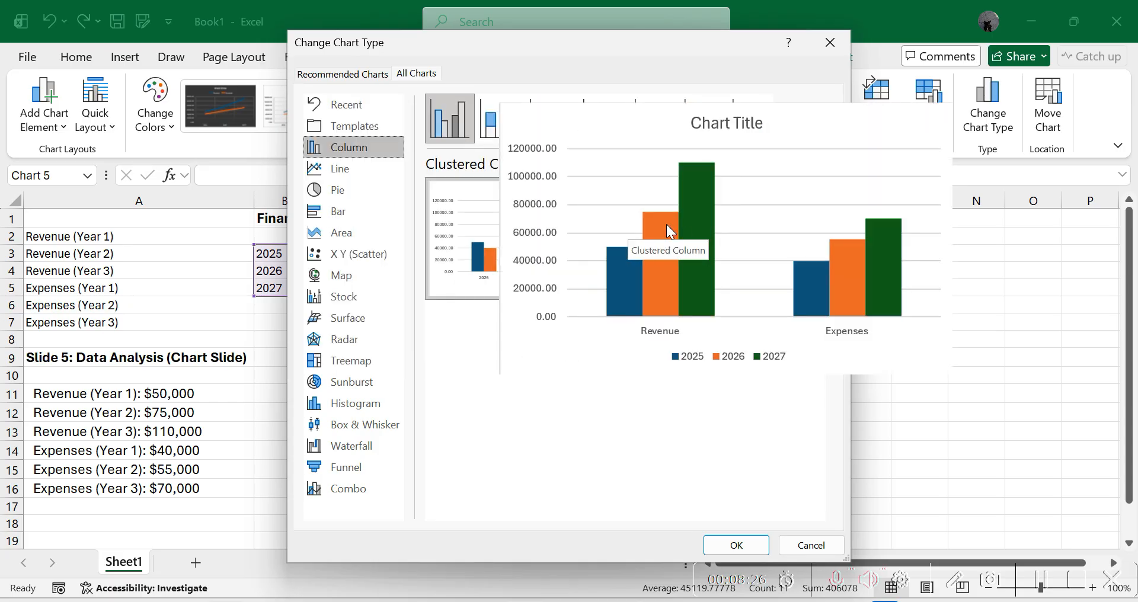
pyautogui.click(324, 213)
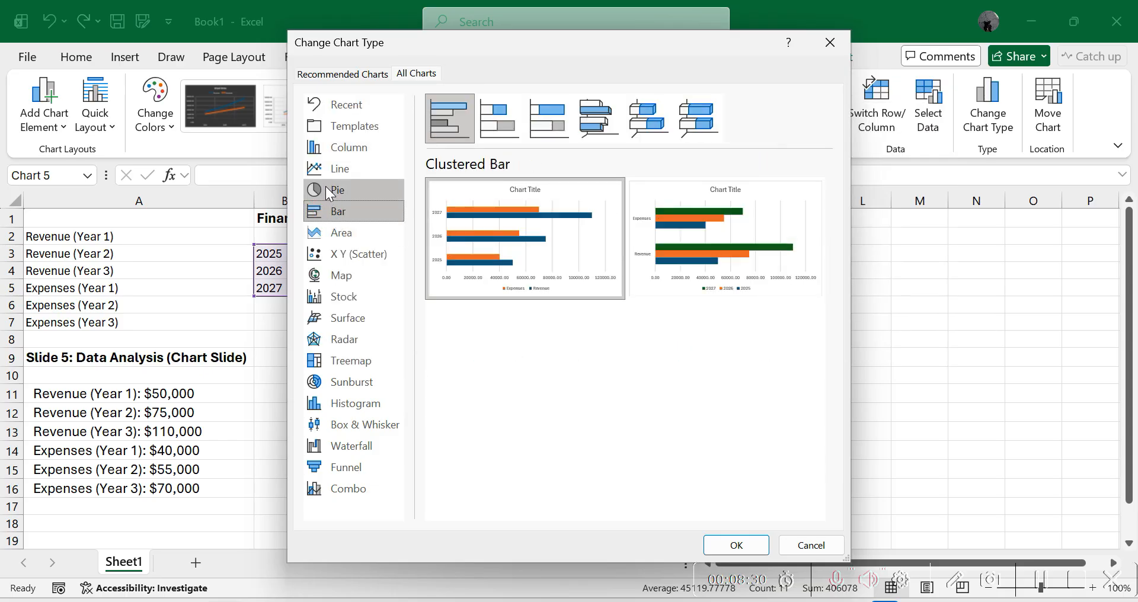
pyautogui.click(324, 155)
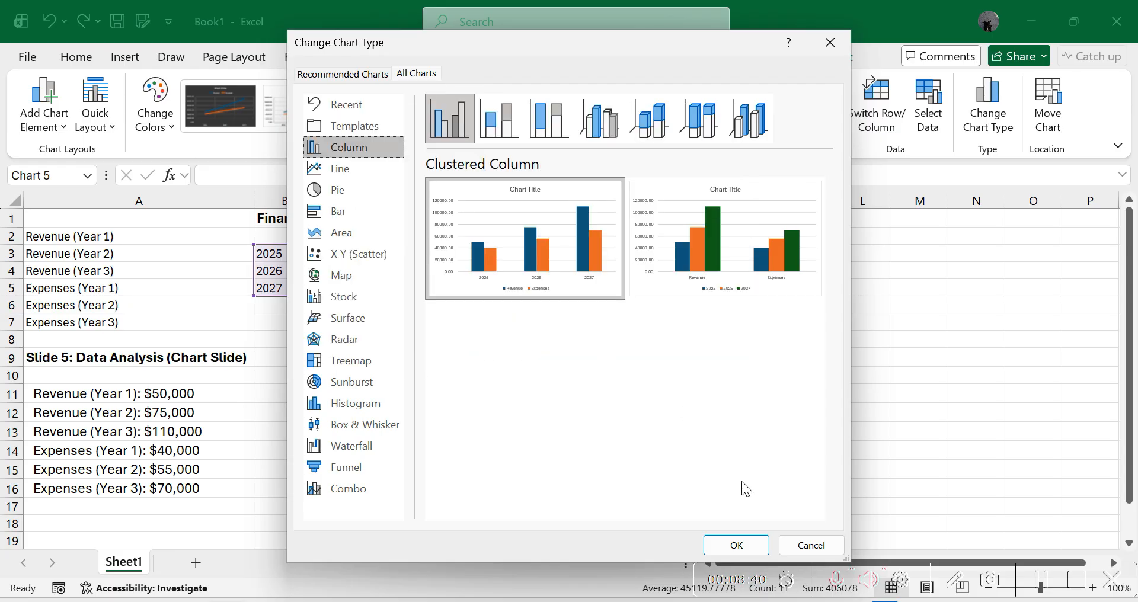
pyautogui.click(502, 243)
pyautogui.click(736, 545)
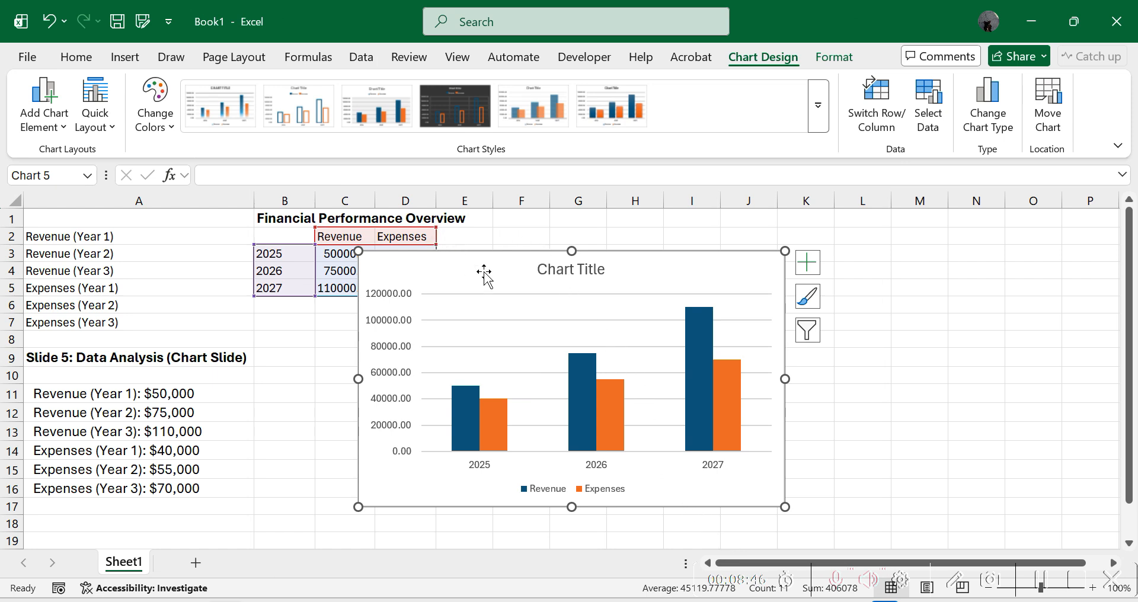
# Set the chart title to "Financial Performance Overview".
pyautogui.click(549, 267)
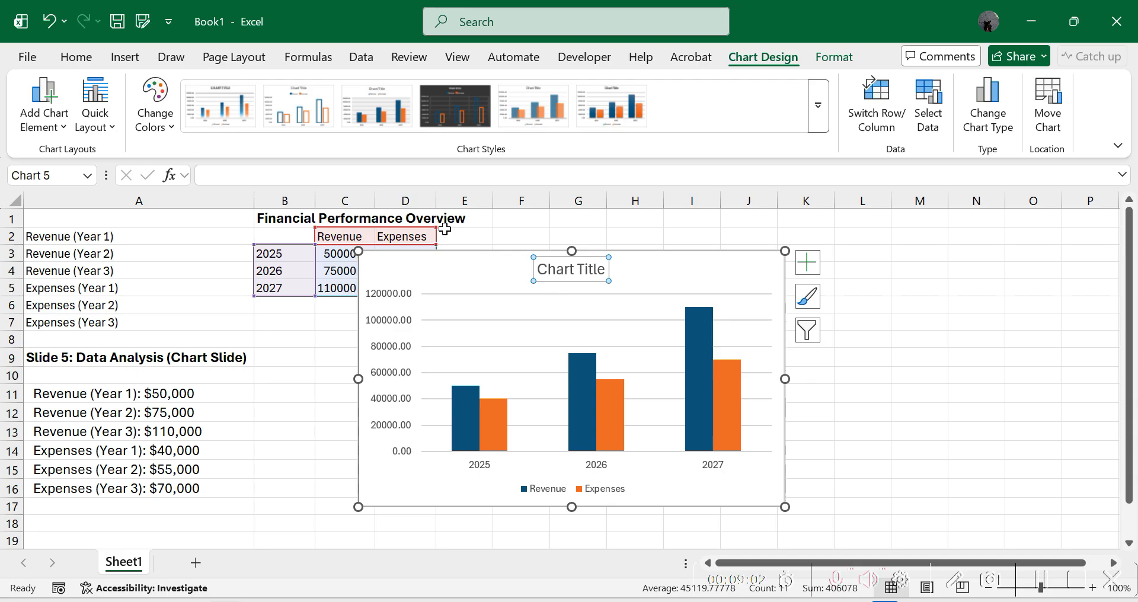
pyautogui.click(293, 175)
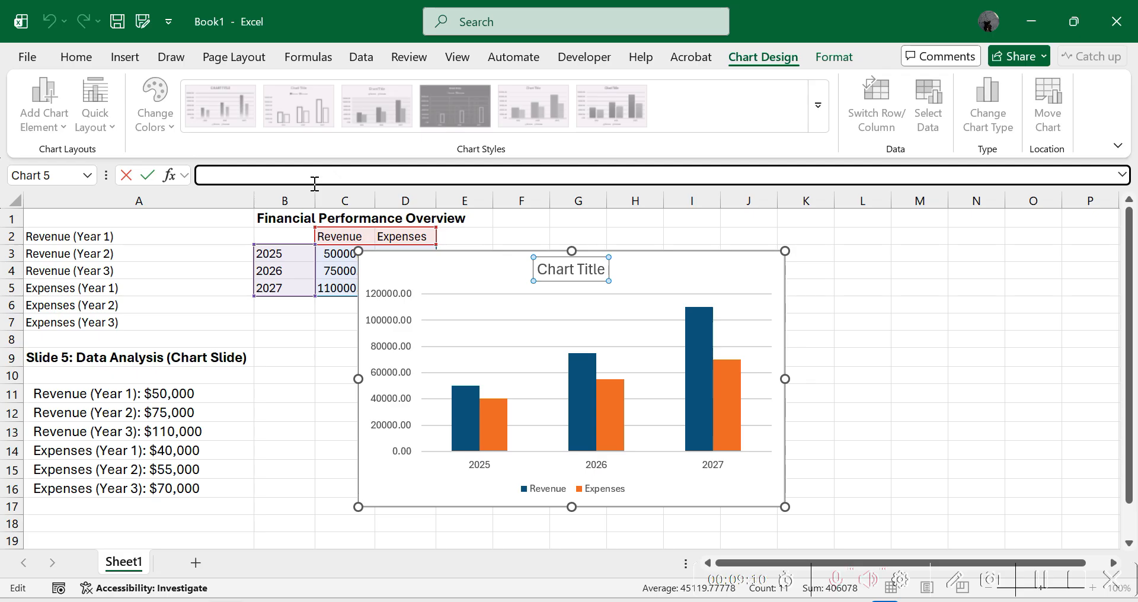
pyautogui.write('Finan')
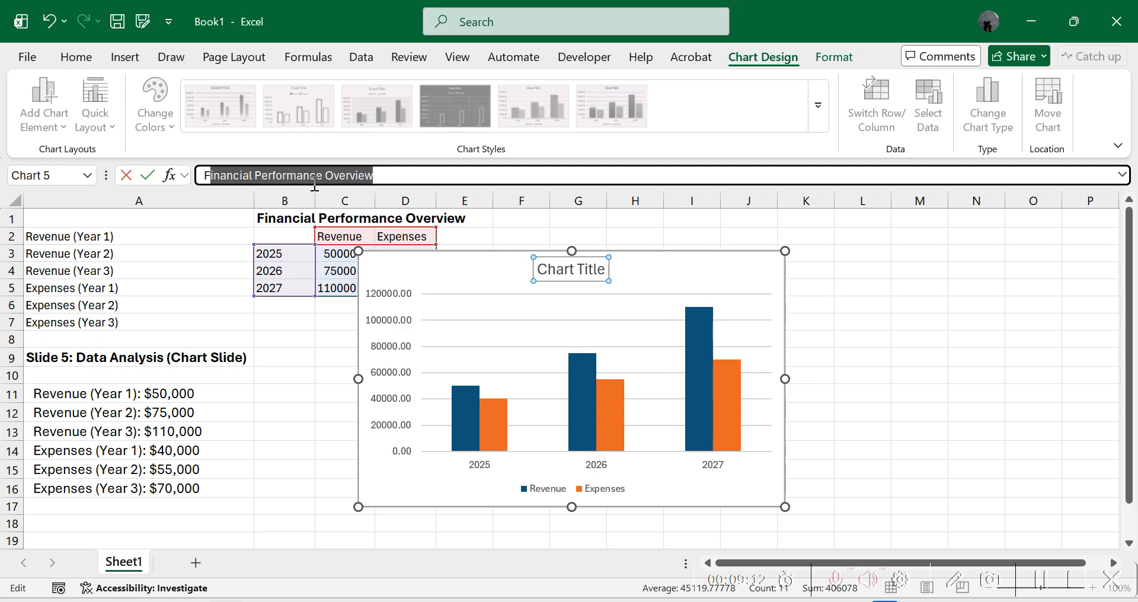
pyautogui.write('cial')
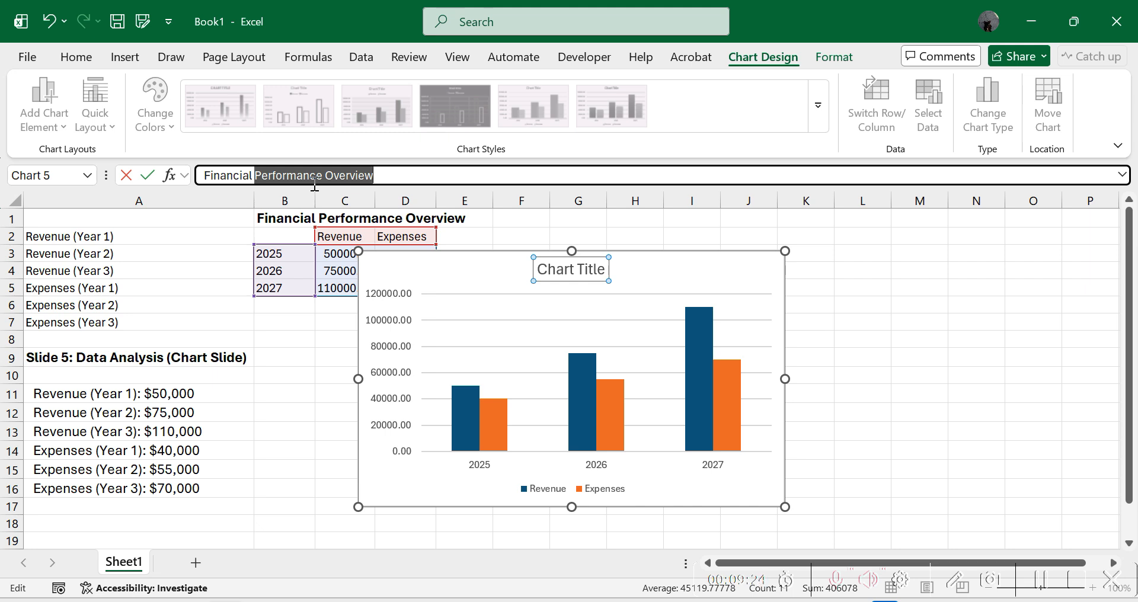
pyautogui.press('Return')
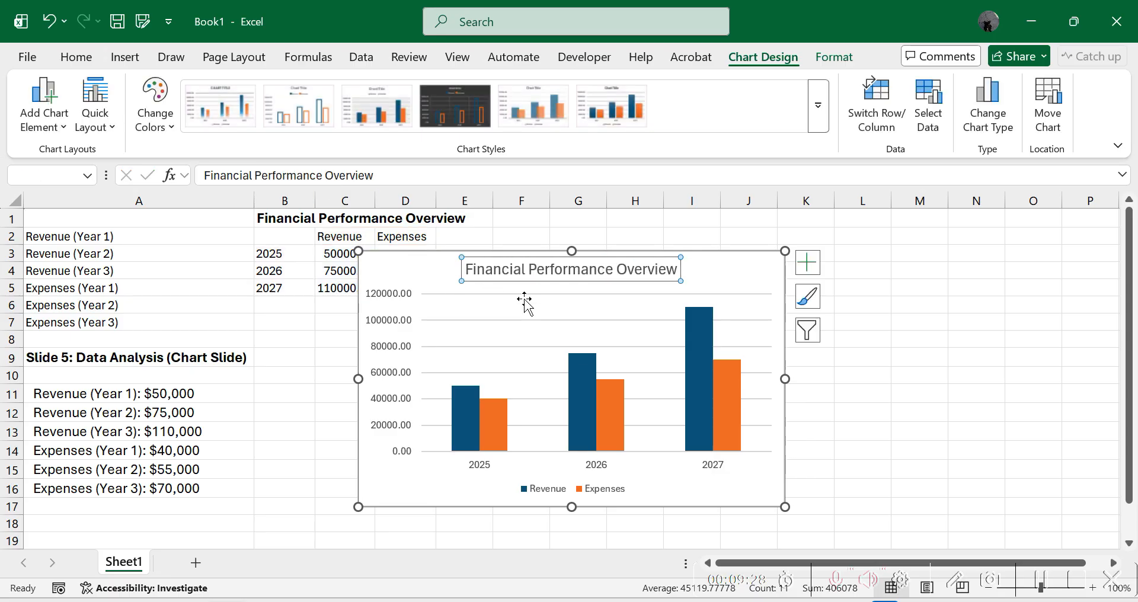
# Apply the chart style with overlapping semi-transparent columns and recolor the chart with the second Colorful palette of blue, green and purple.
pyautogui.click(533, 253)
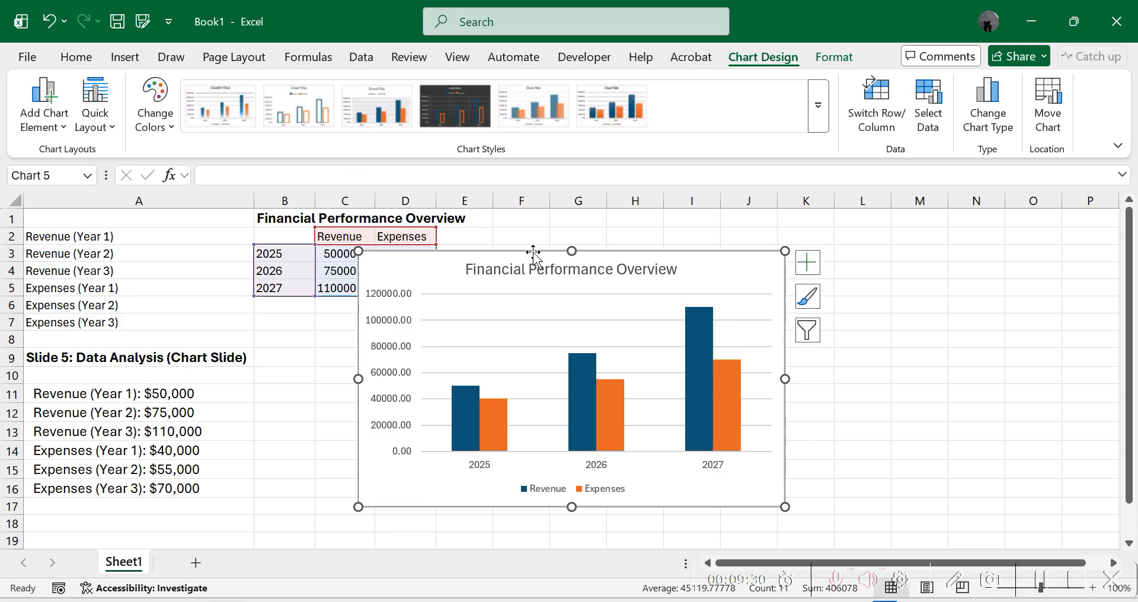
pyautogui.click(217, 96)
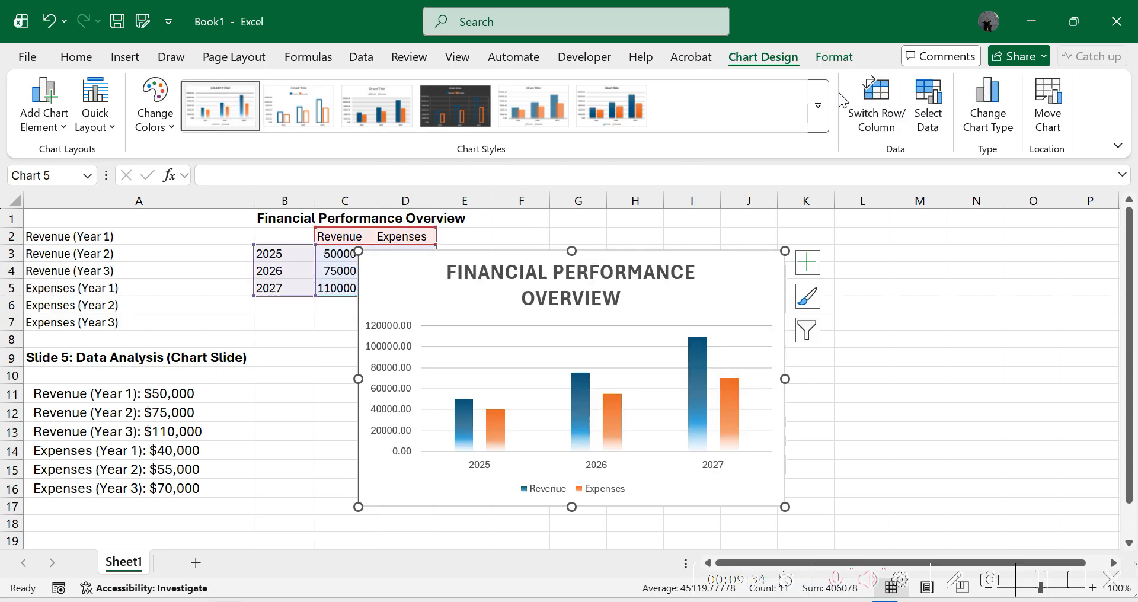
pyautogui.click(818, 106)
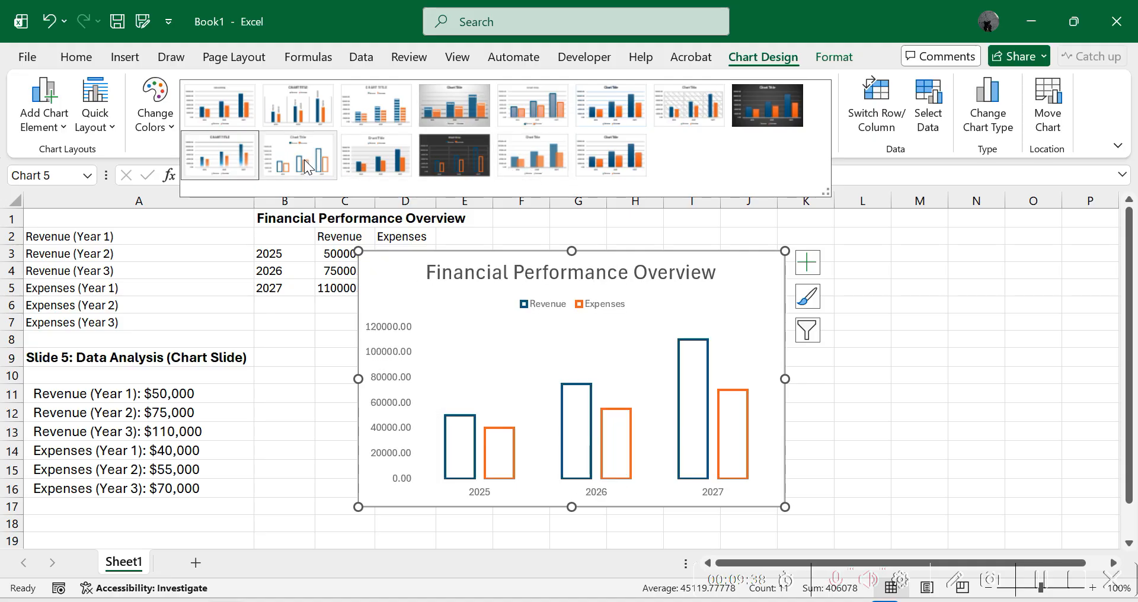
pyautogui.click(536, 168)
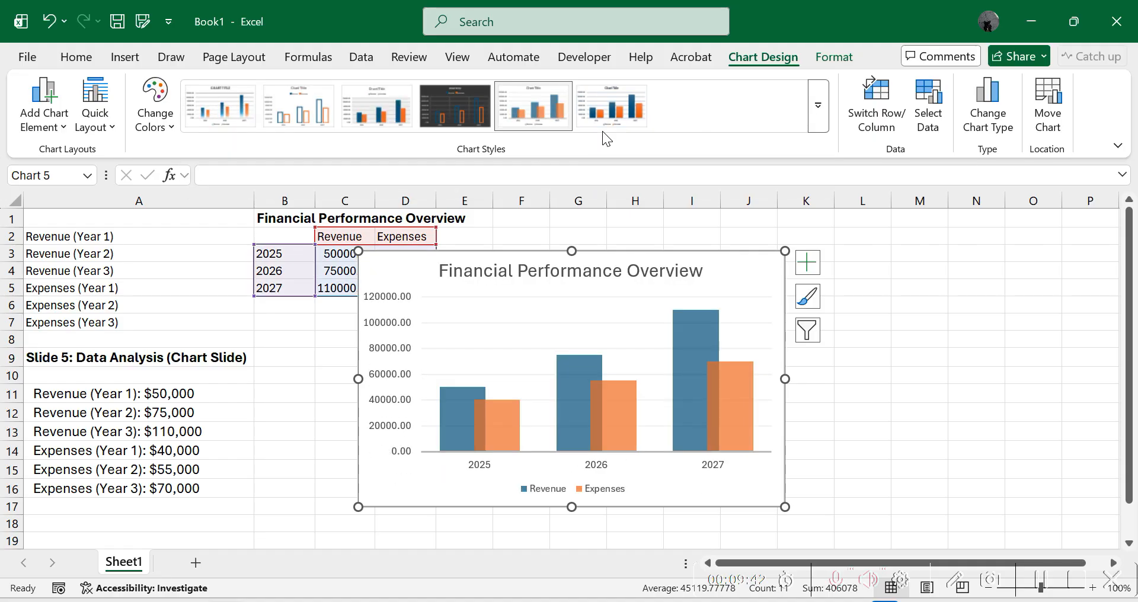
pyautogui.click(143, 113)
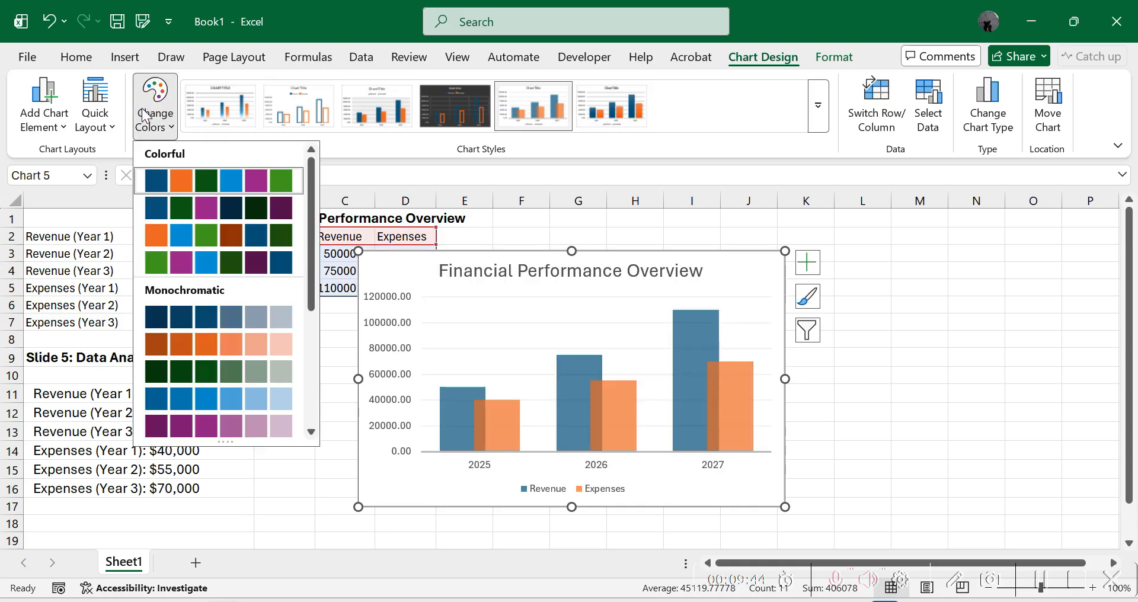
pyautogui.click(188, 205)
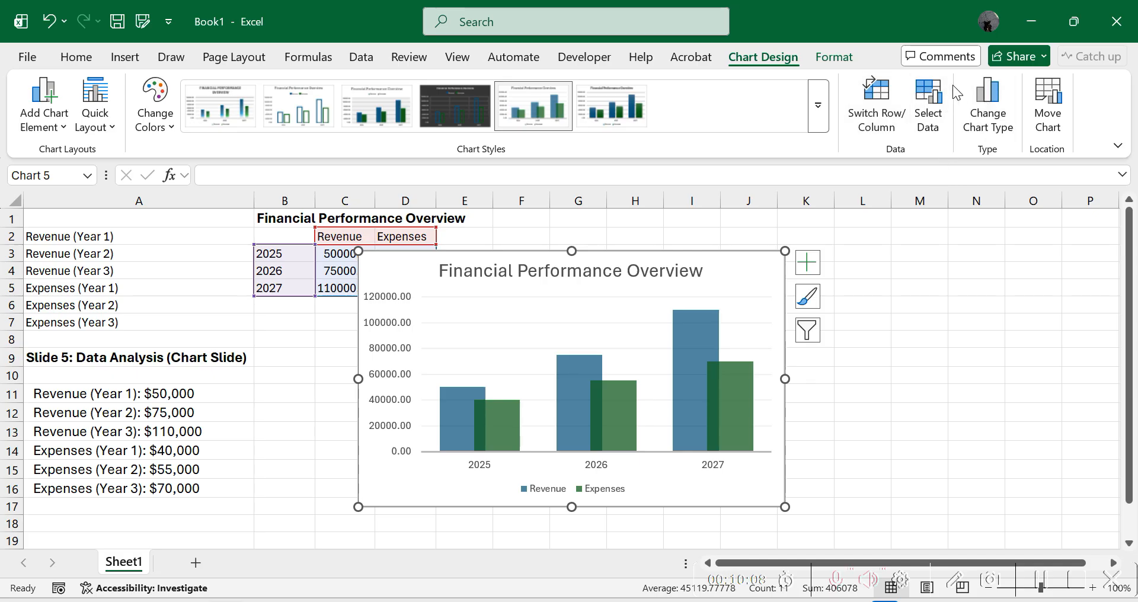
# Switch the chart's rows and columns so Revenue and Expenses become the categories and 2025, 2026 and 2027 the series.
pyautogui.click(877, 90)
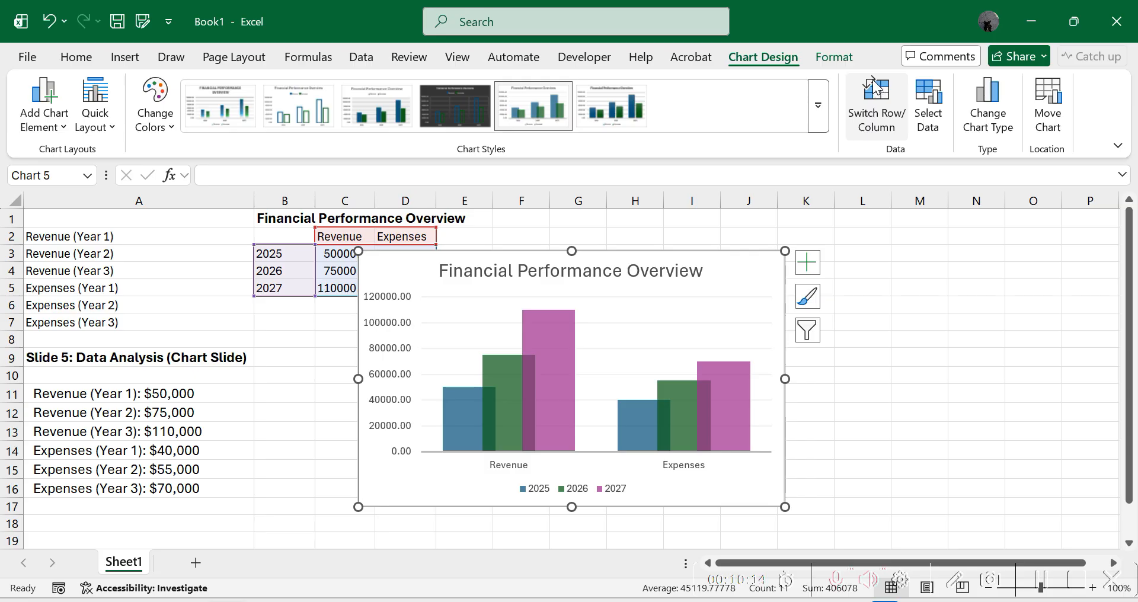
pyautogui.click(881, 105)
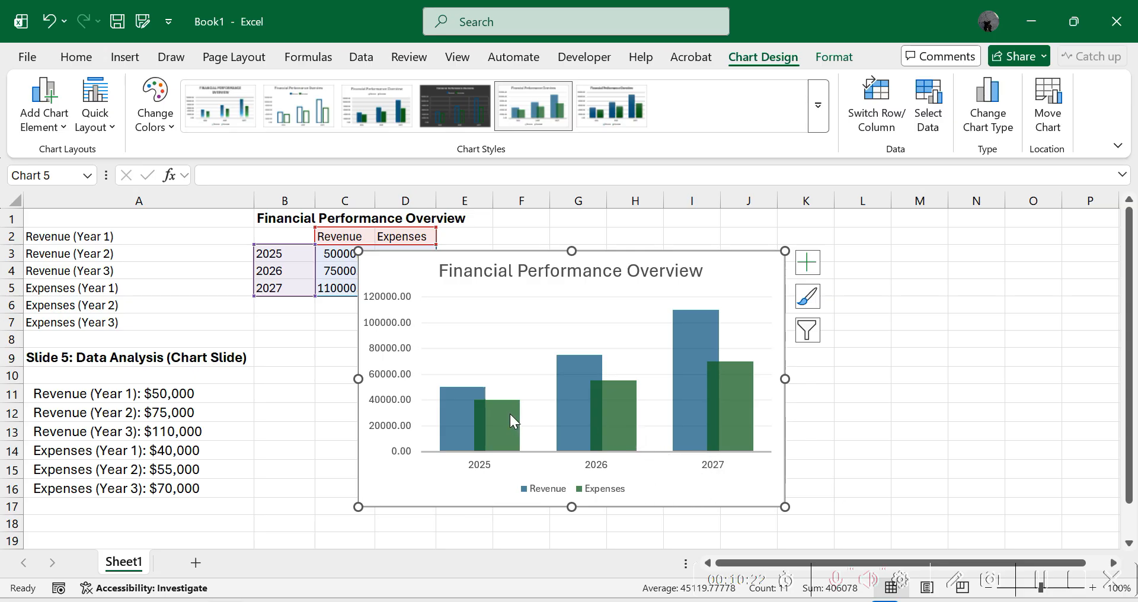
pyautogui.click(898, 111)
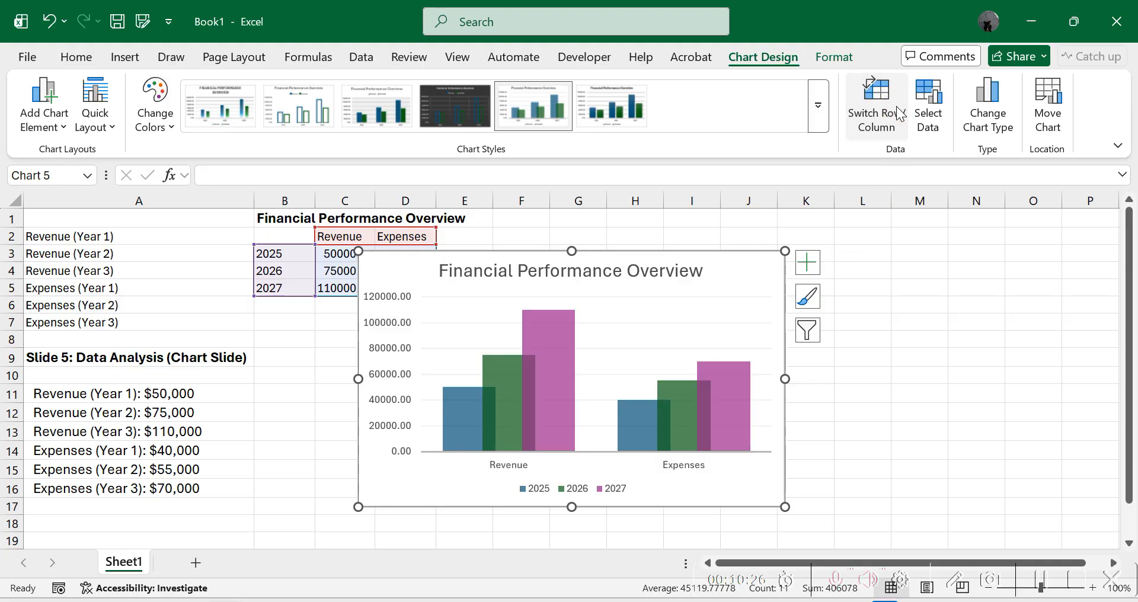
# Remove the horizontal gridlines from the column chart.
pyautogui.click(737, 302)
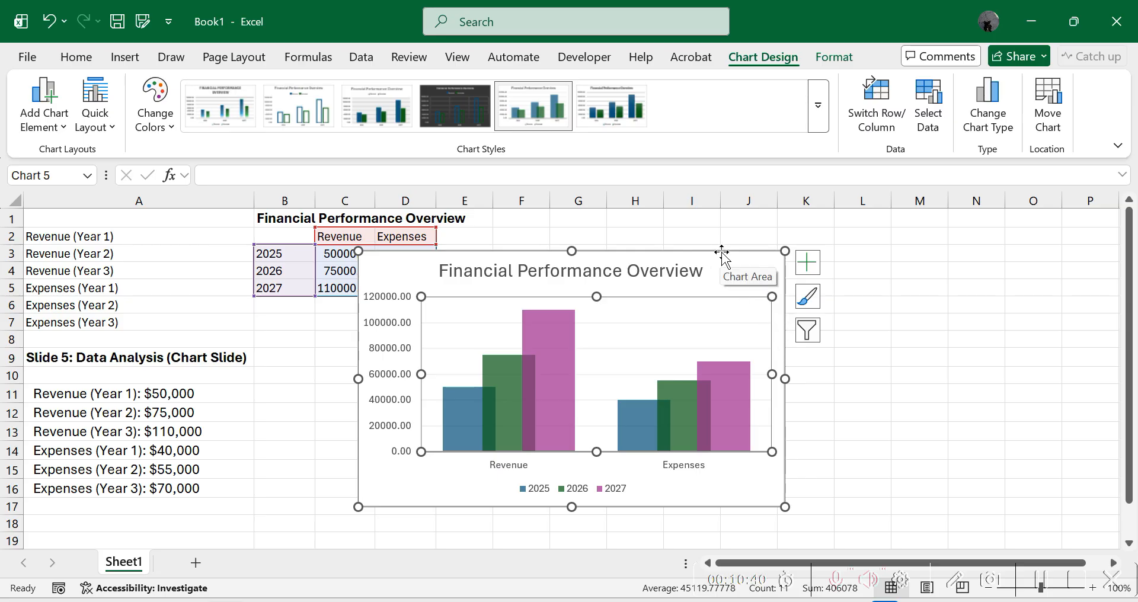
pyautogui.click(751, 252)
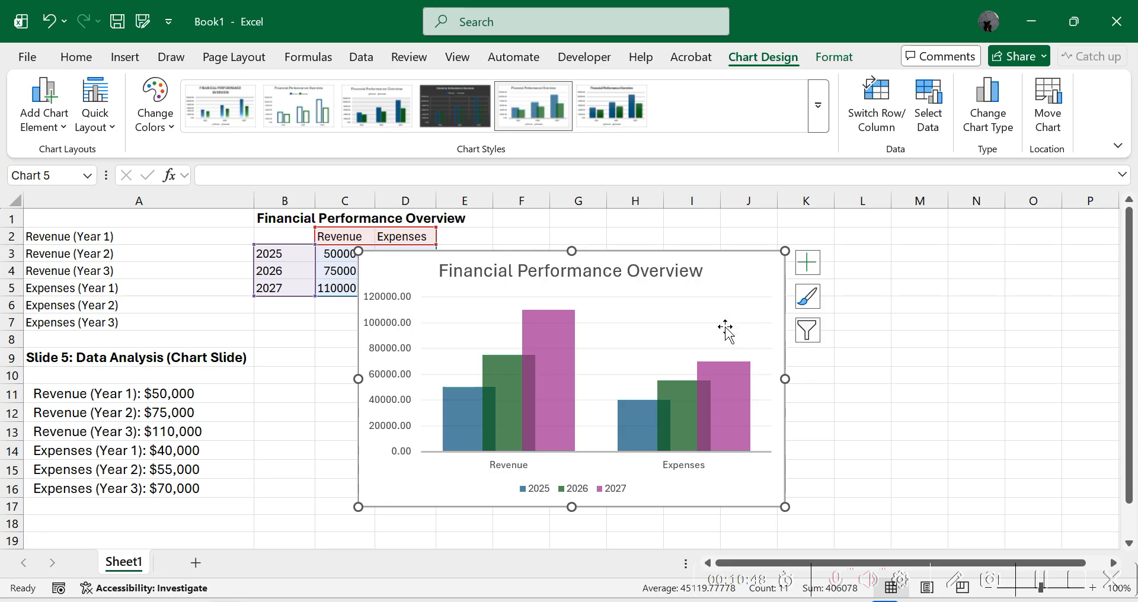
pyautogui.click(697, 325)
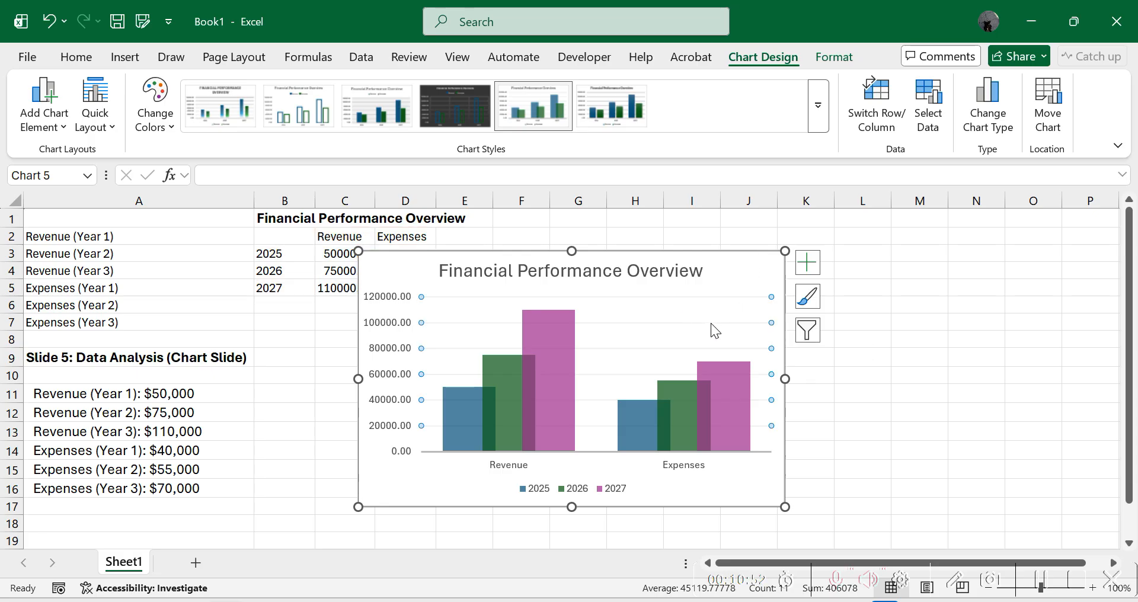
pyautogui.press('Escape')
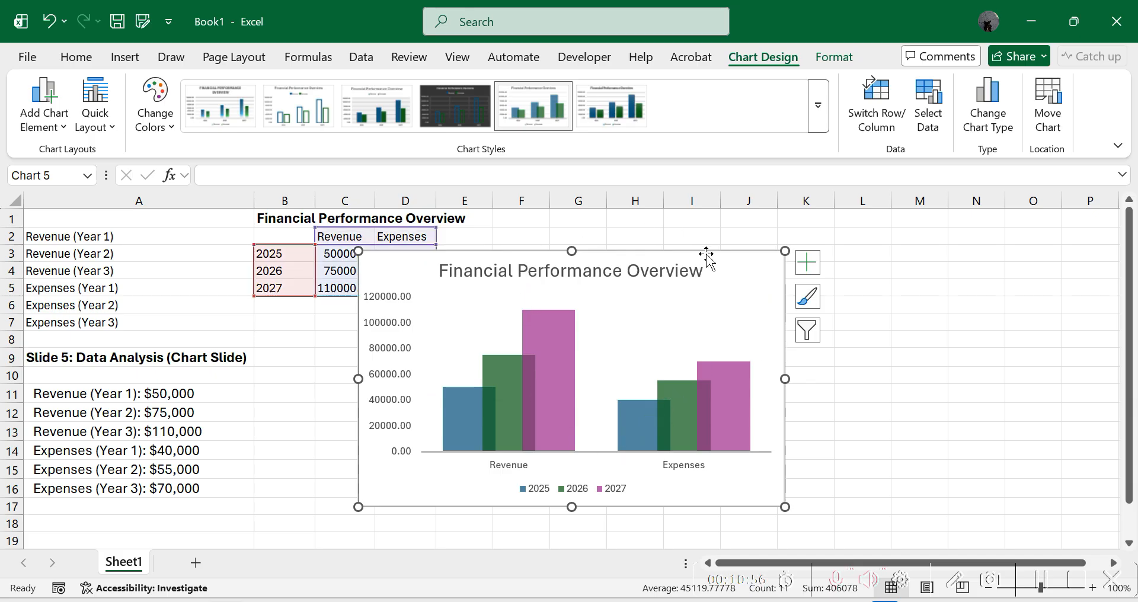
pyautogui.click(808, 298)
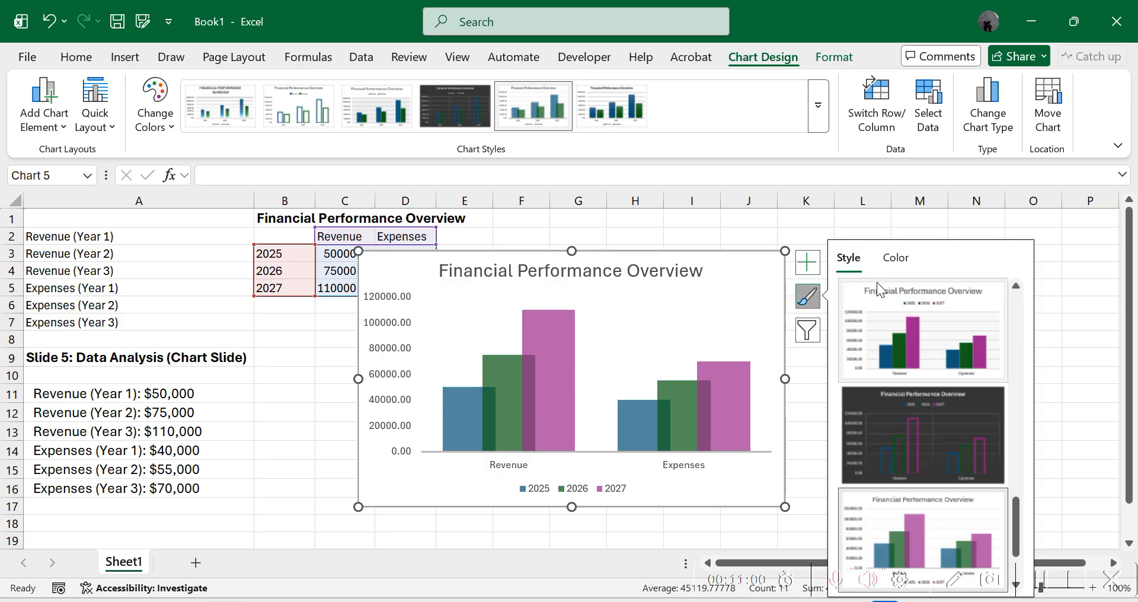
pyautogui.click(808, 299)
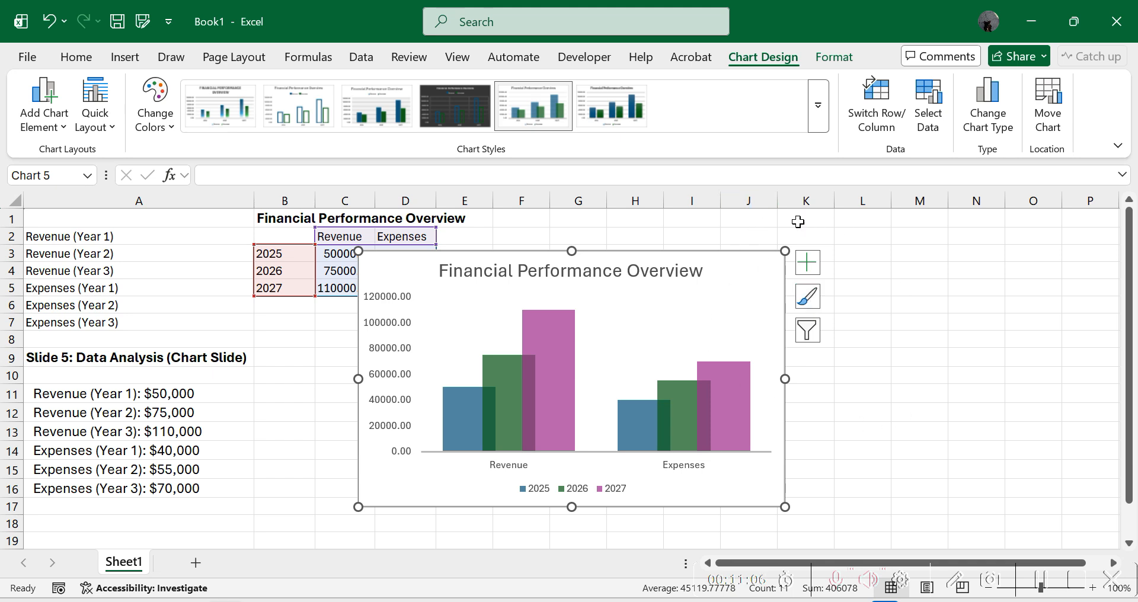
# Add data labels to the chart columns in the Outside End position.
pyautogui.click(42, 134)
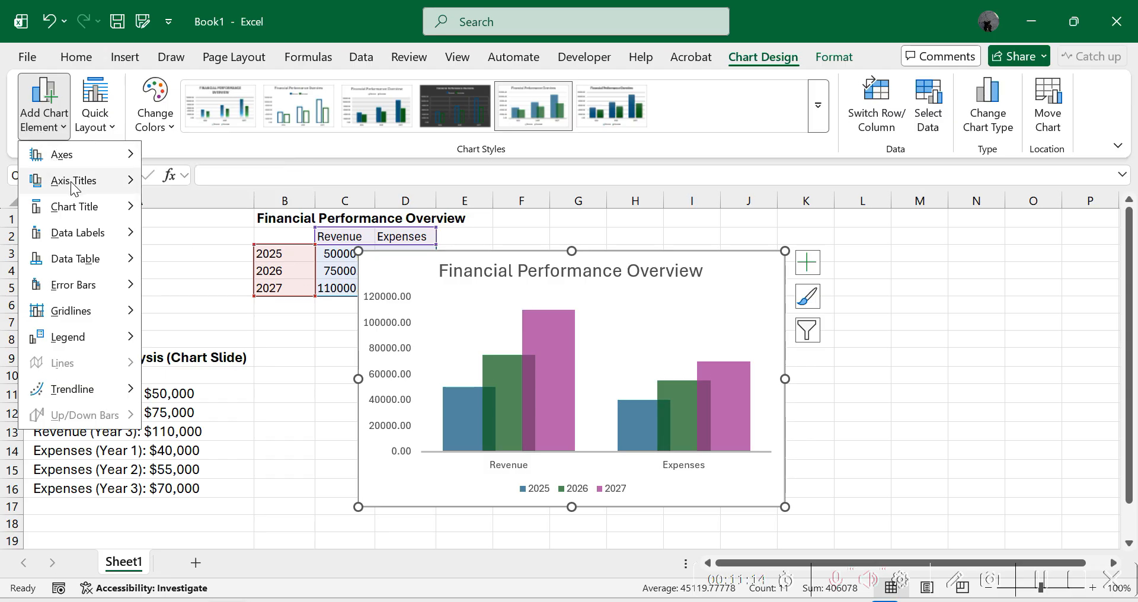
pyautogui.moveTo(70, 183)
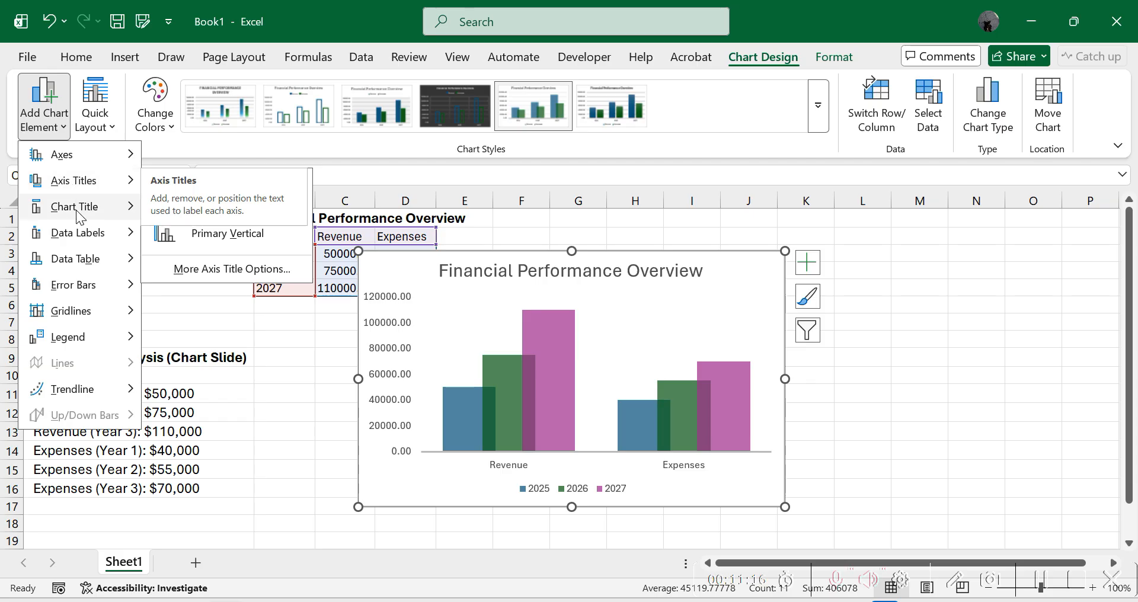
pyautogui.moveTo(83, 238)
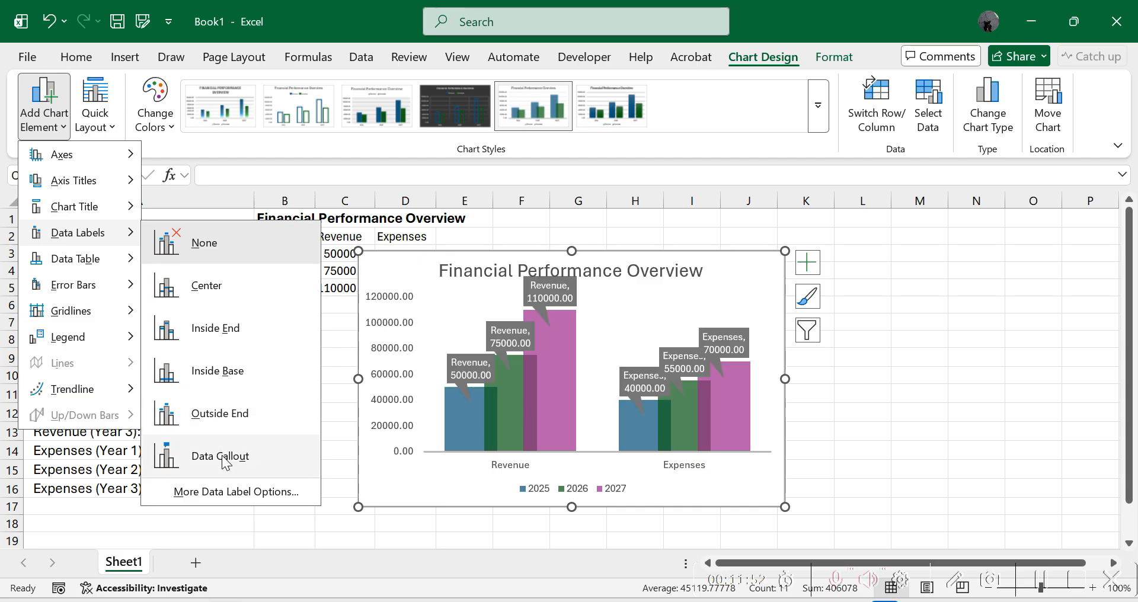
pyautogui.click(211, 422)
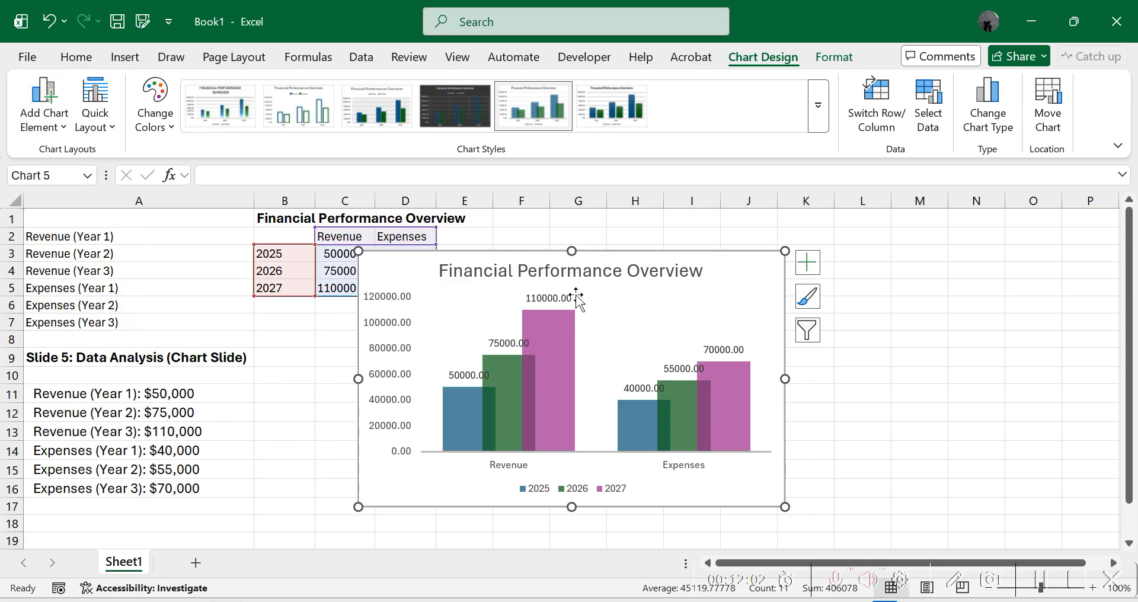
pyautogui.moveTo(747, 254); pyautogui.dragTo(746, 254)
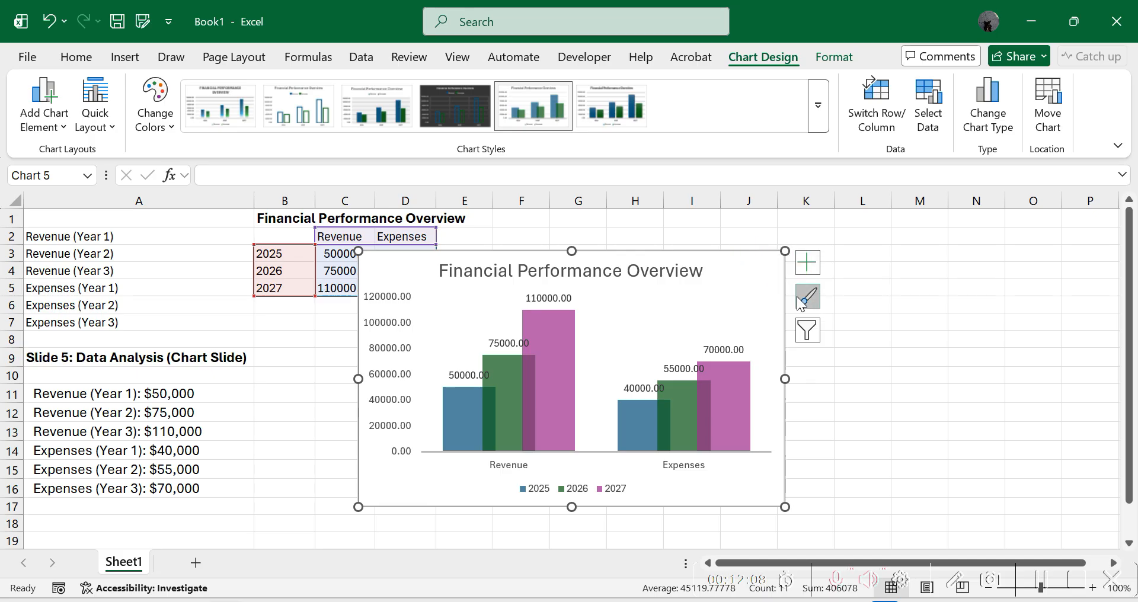
# Change the chart's data labels to the Data Callout style.
pyautogui.click(815, 268)
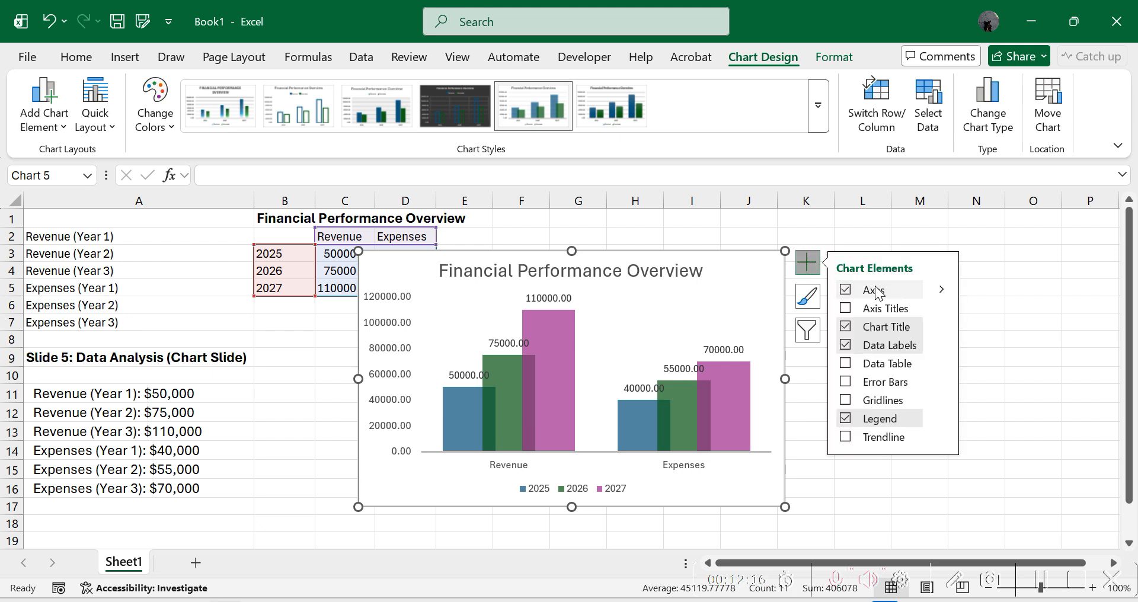
pyautogui.click(943, 345)
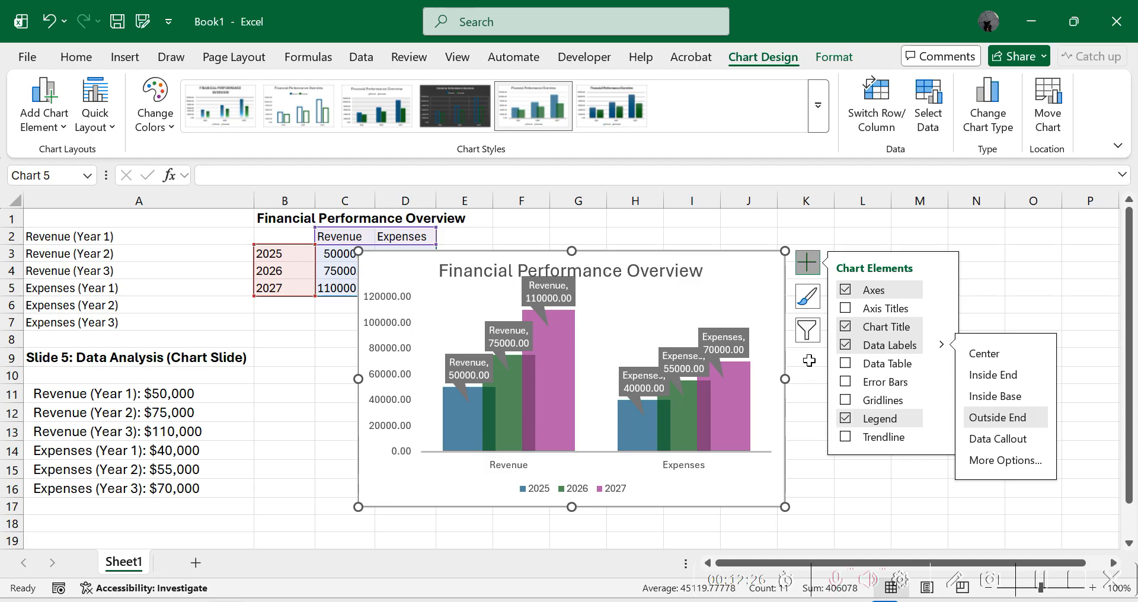
pyautogui.click(794, 370)
pyautogui.click(790, 368)
pyautogui.click(777, 322)
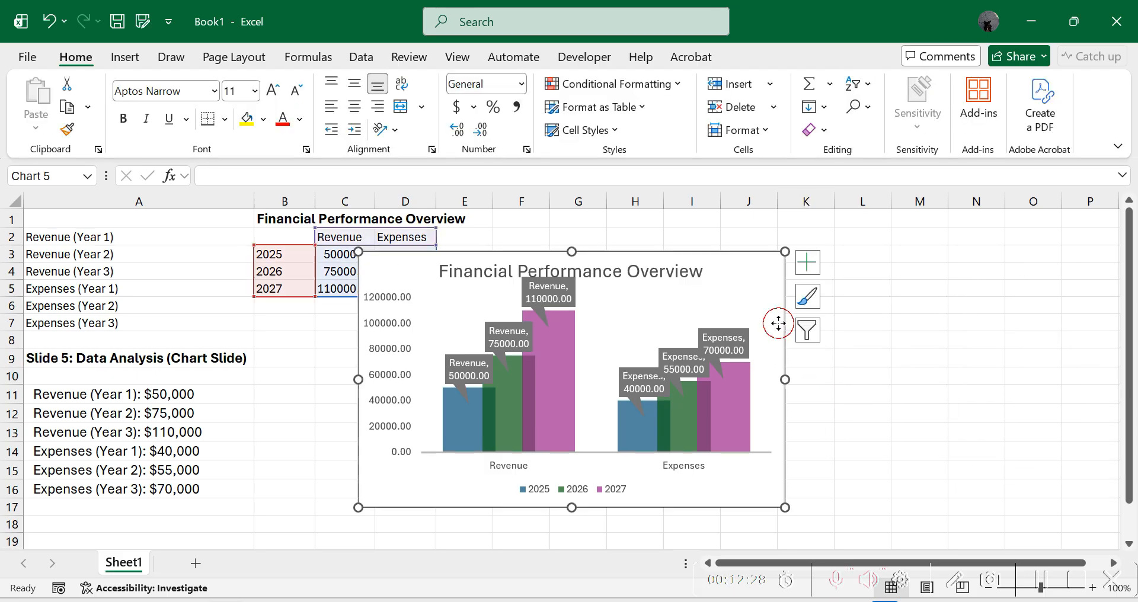
# Switch the chart's rows and columns so the years become the categories, and replace the callouts with plain Inside End data labels.
pyautogui.click(876, 106)
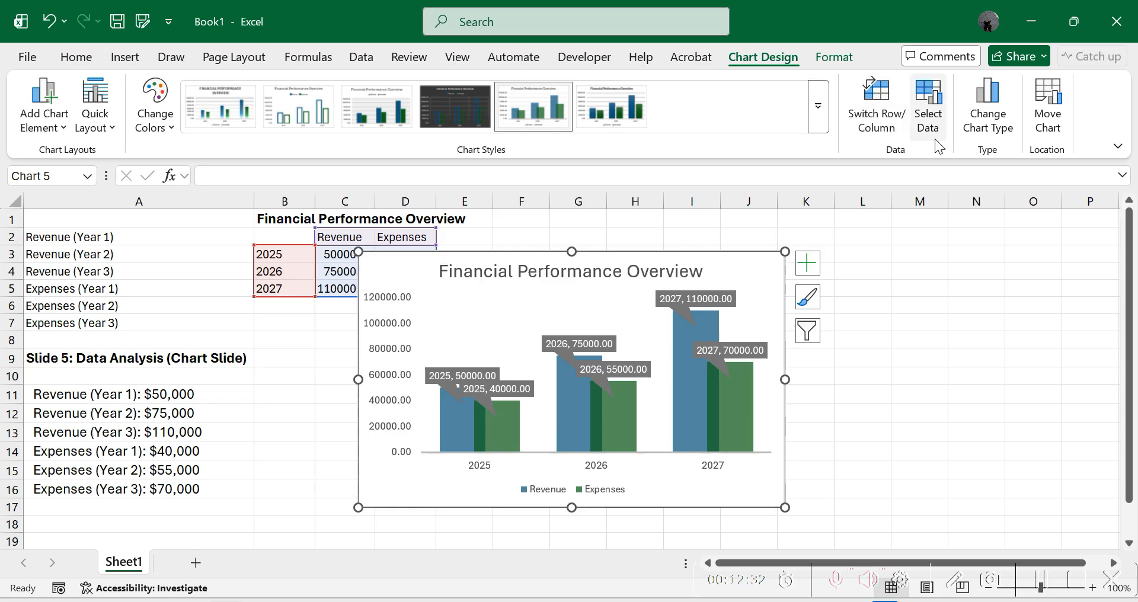
pyautogui.click(807, 262)
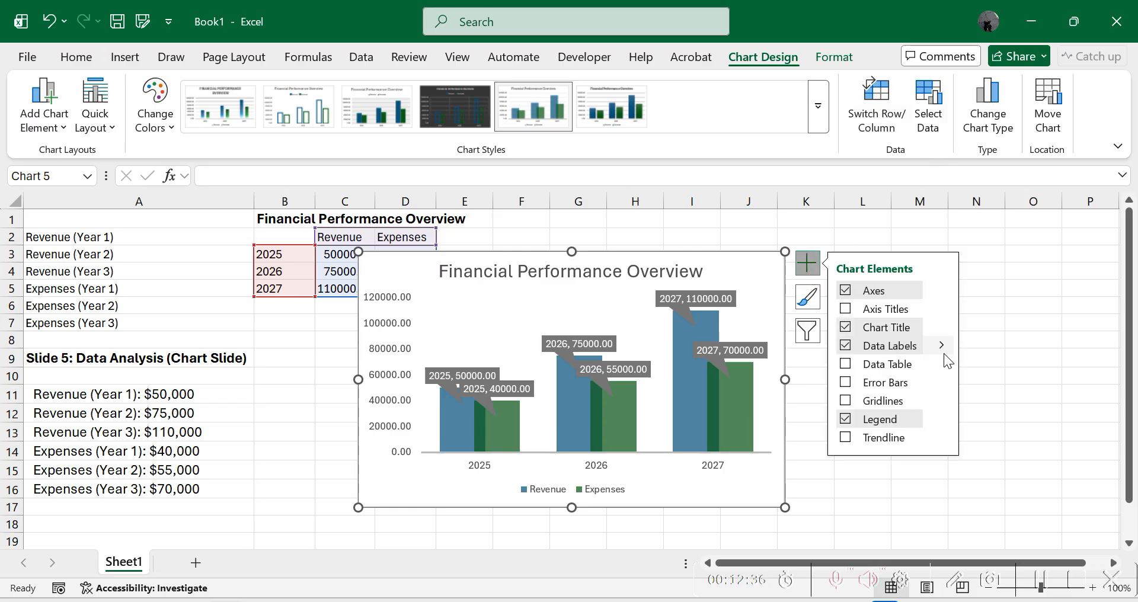
pyautogui.moveTo(944, 347)
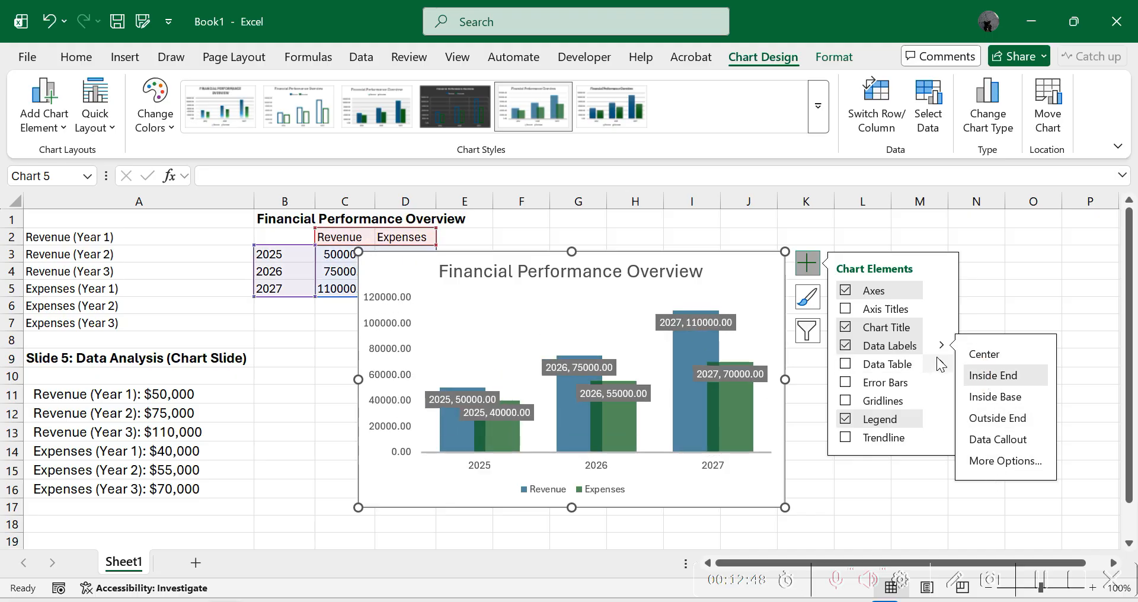
pyautogui.click(867, 348)
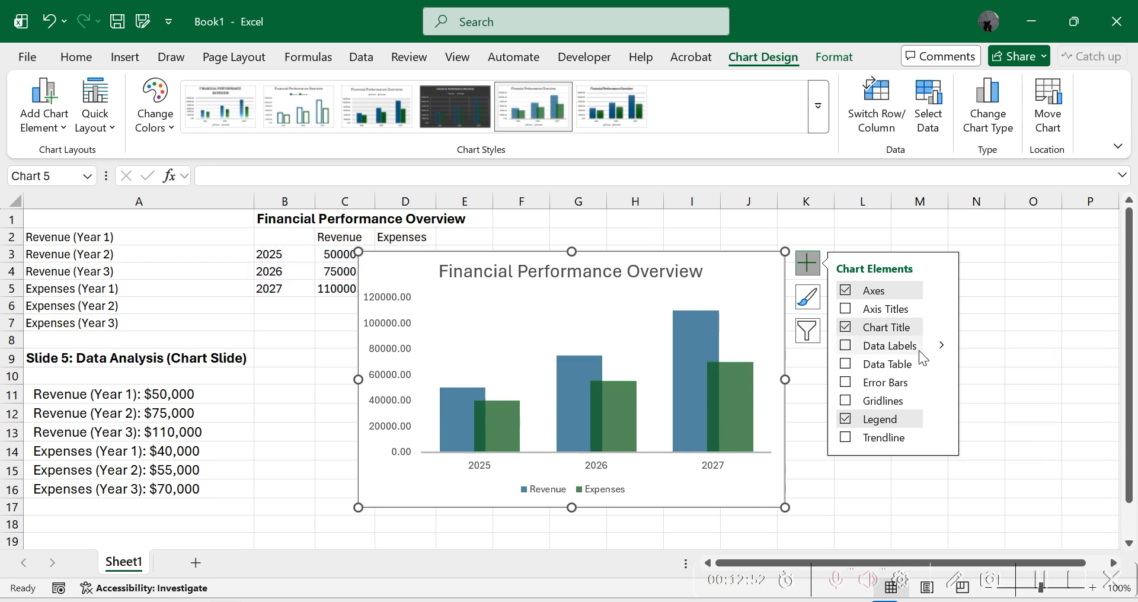
pyautogui.click(940, 345)
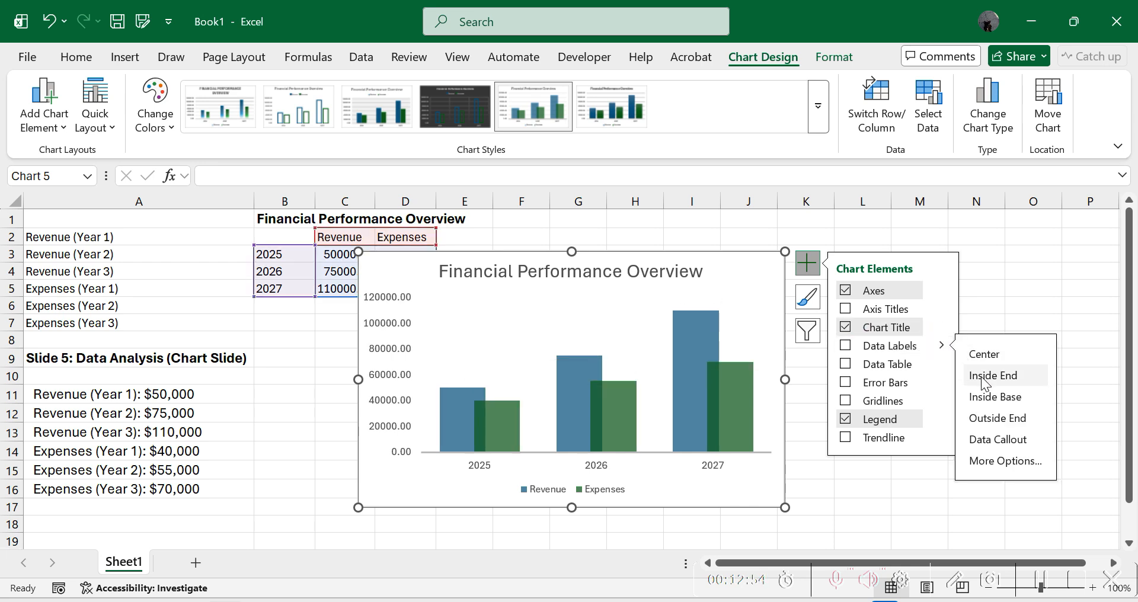
pyautogui.click(979, 415)
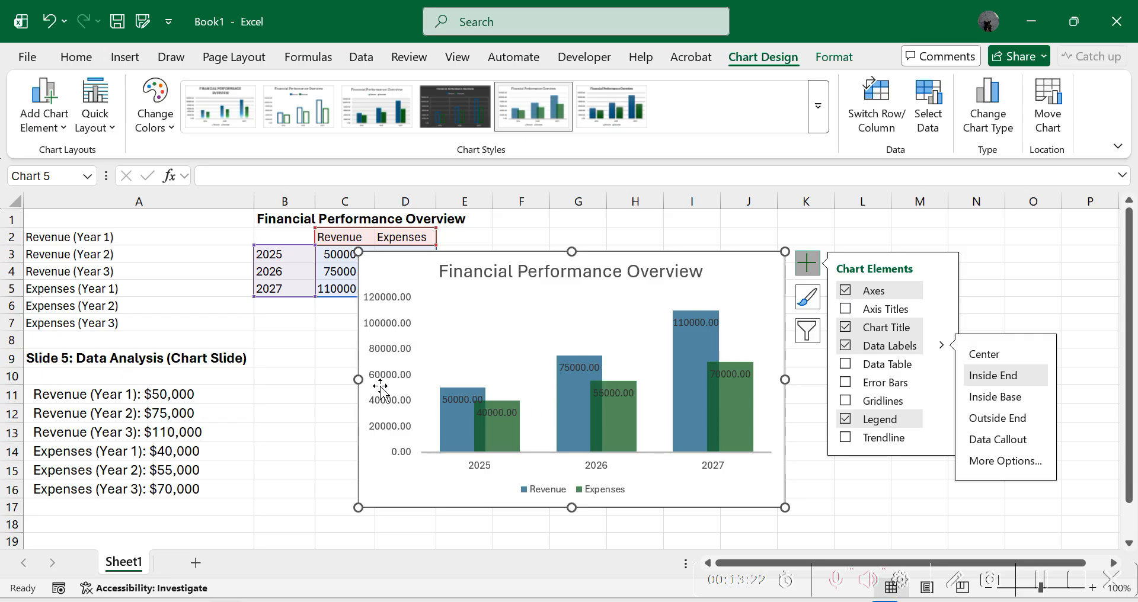
# Open the vertical axis formatting options and move the chart about one column to the left on the sheet.
pyautogui.click(377, 329)
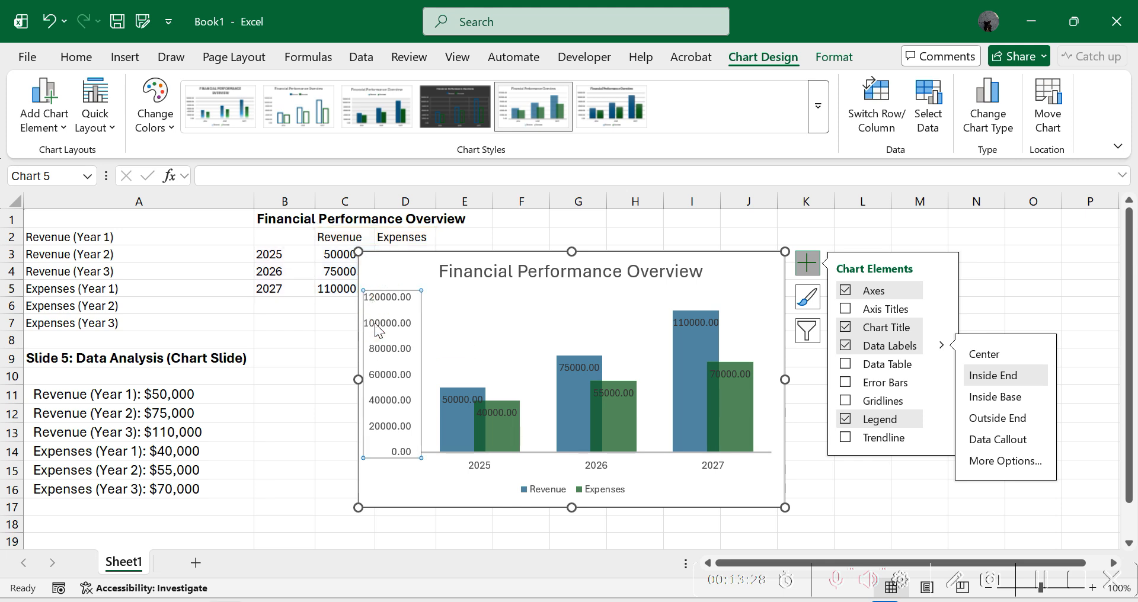
pyautogui.rightClick(377, 329)
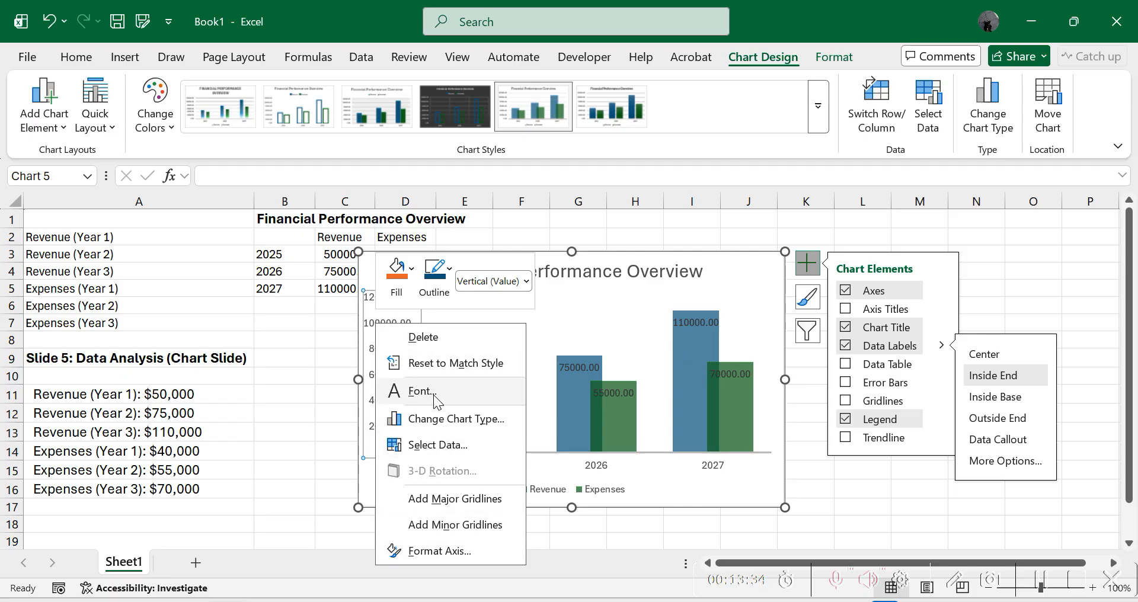
pyautogui.click(414, 554)
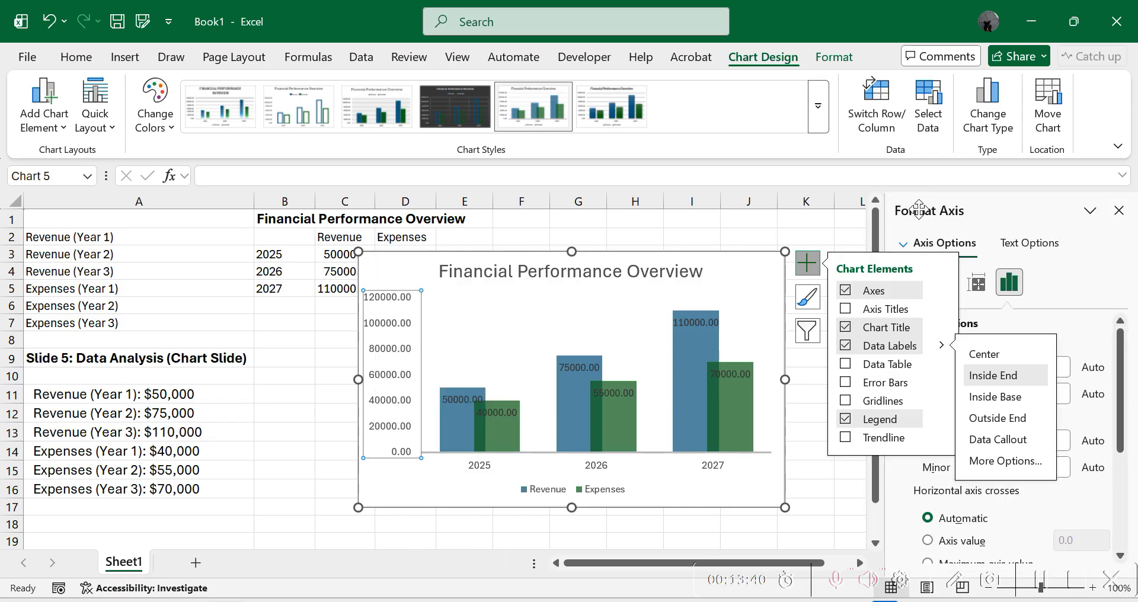
pyautogui.moveTo(754, 254); pyautogui.dragTo(700, 256)
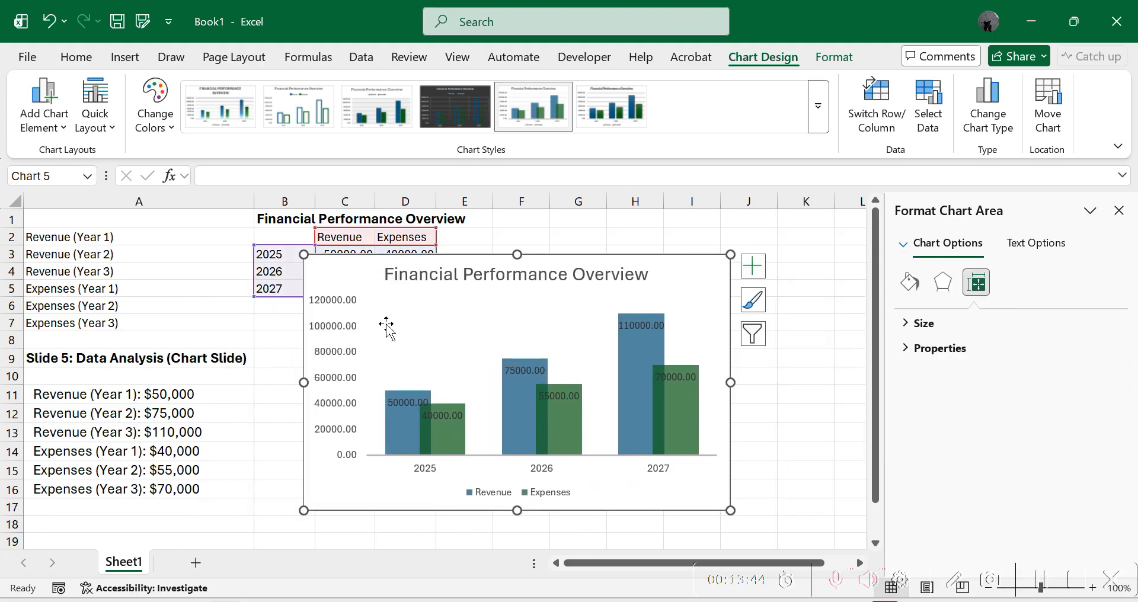
# Format the vertical axis labels with a dark green font color and the Bold font style.
pyautogui.click(340, 332)
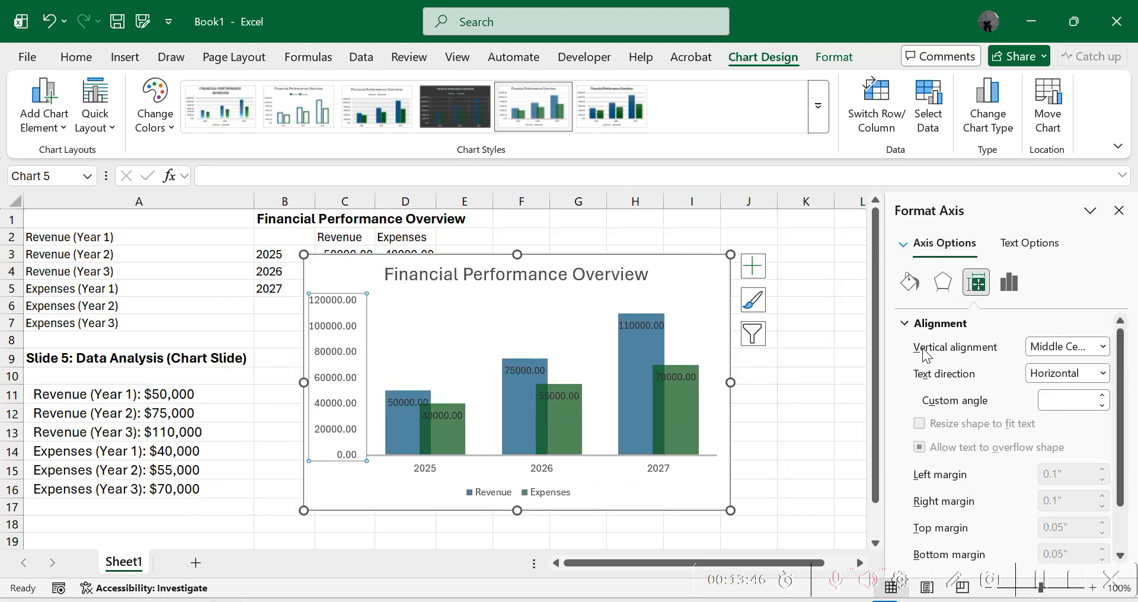
pyautogui.rightClick(335, 300)
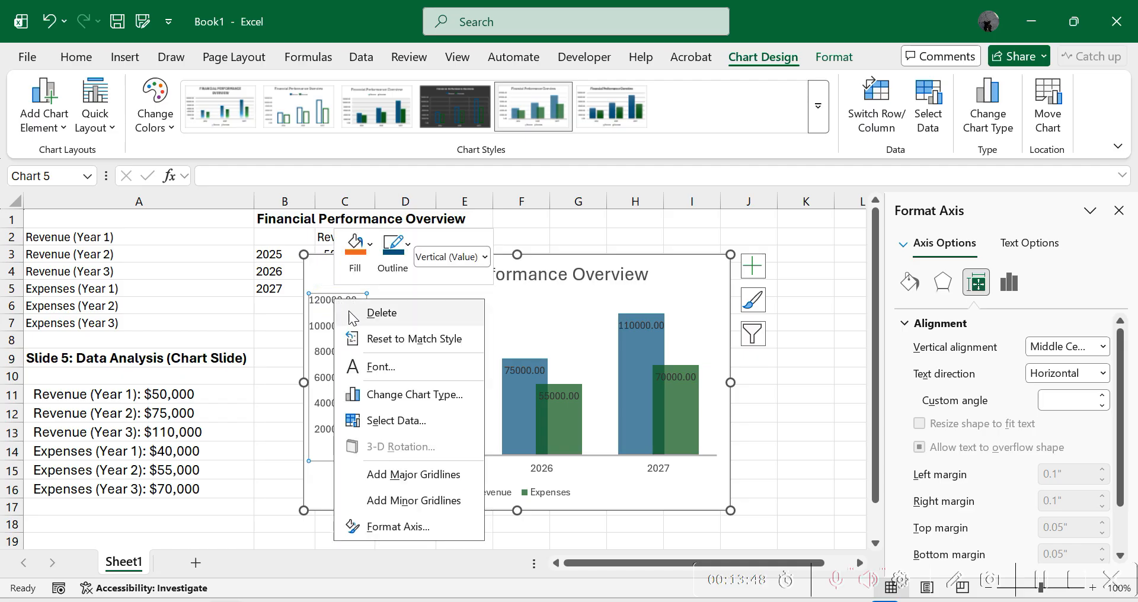
pyautogui.click(388, 365)
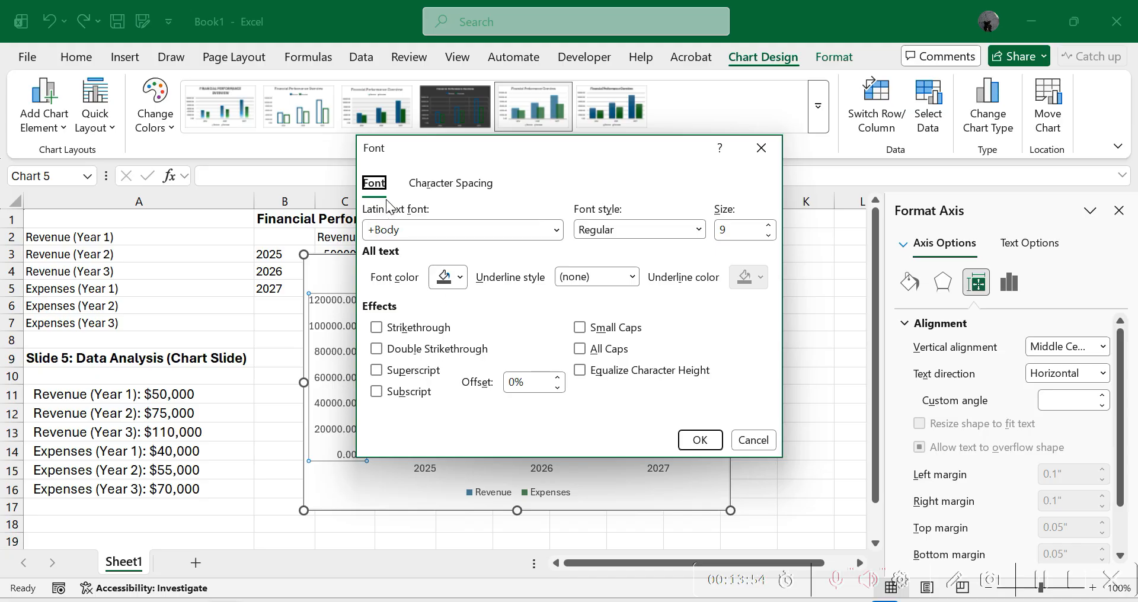
pyautogui.click(460, 277)
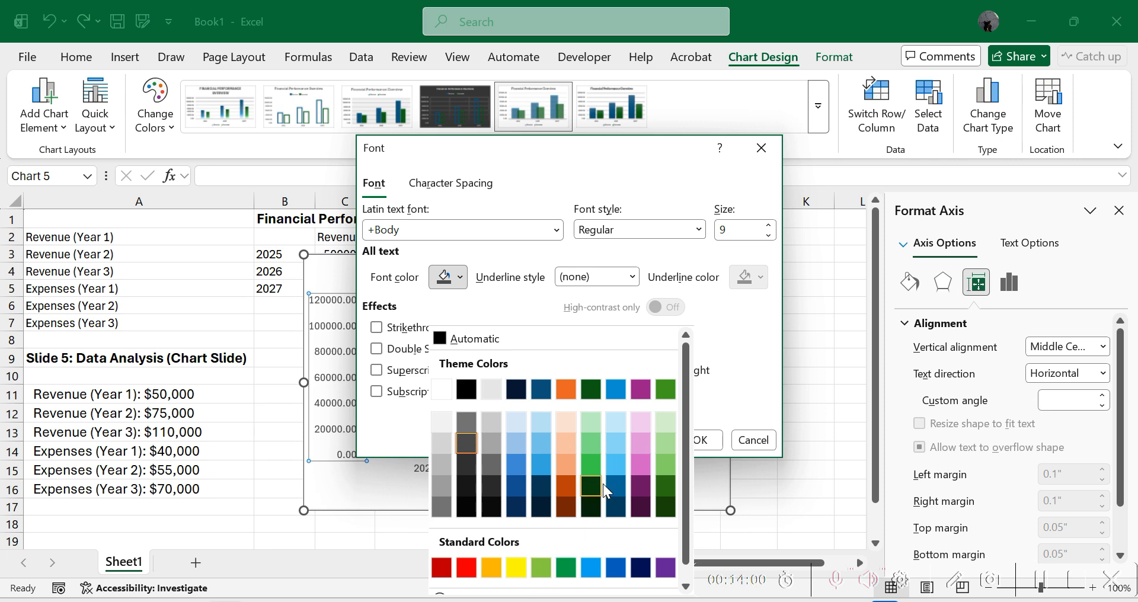
pyautogui.click(595, 497)
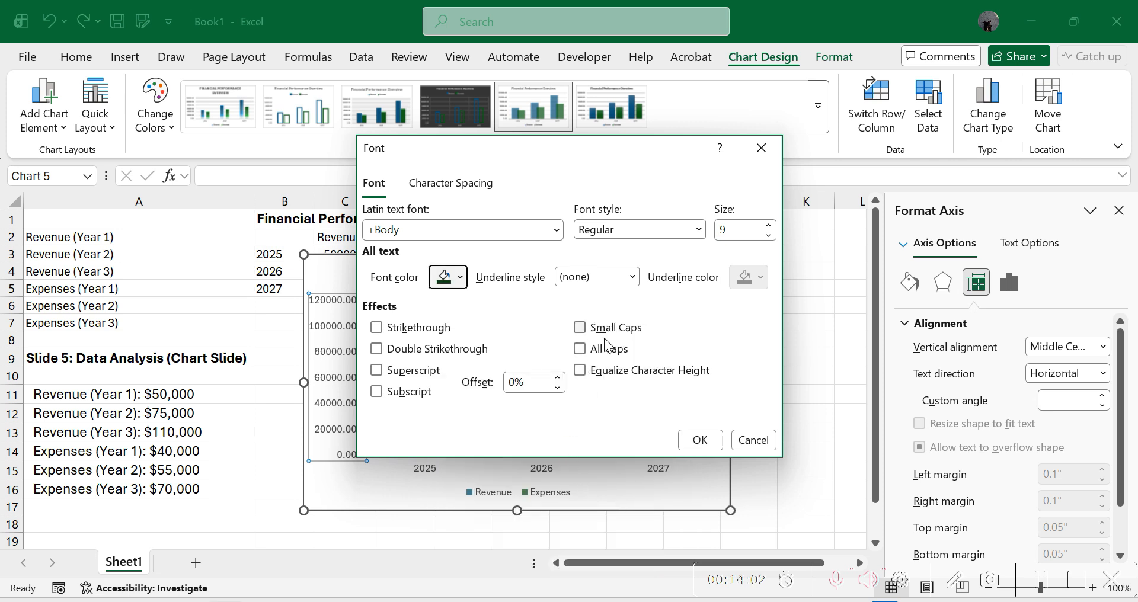
pyautogui.click(591, 233)
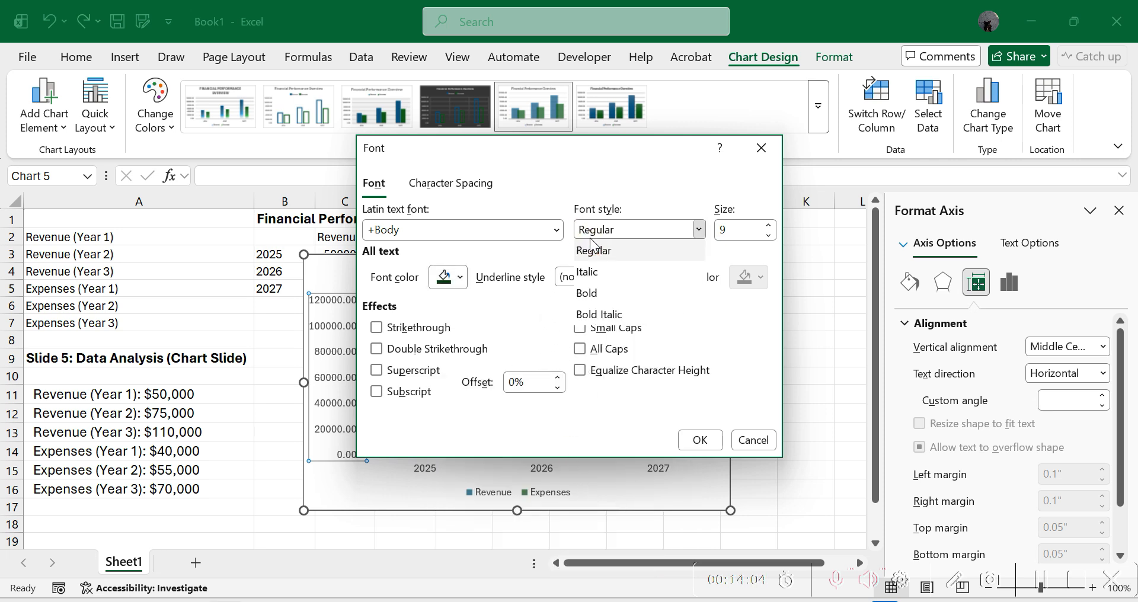
pyautogui.click(617, 294)
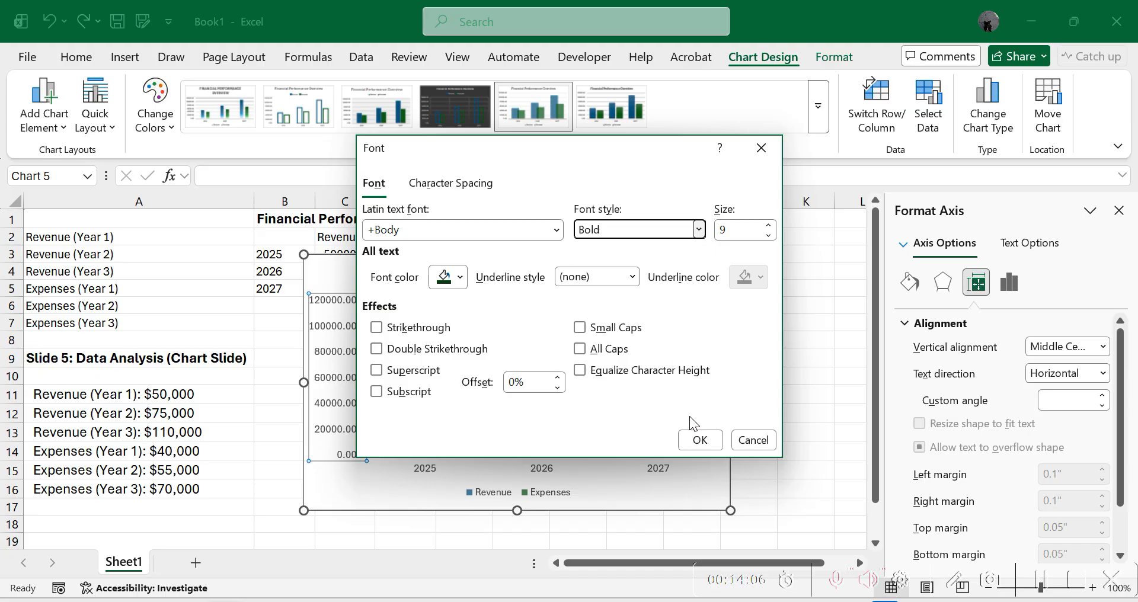
pyautogui.click(698, 439)
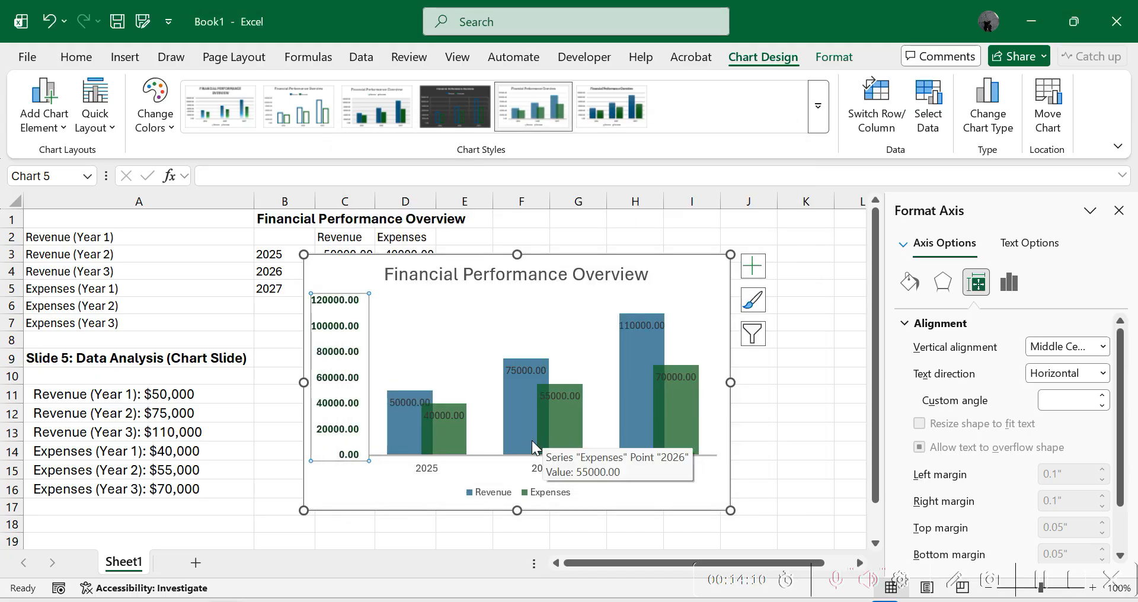
# Try the first and third preset chart styles on the column chart.
pyautogui.click(494, 498)
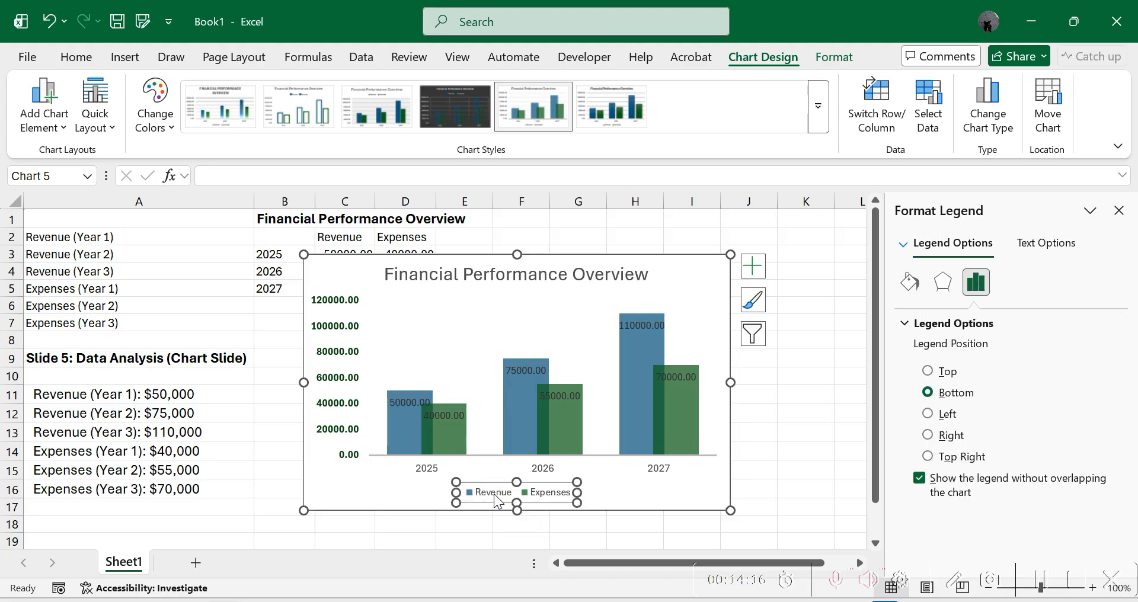
pyautogui.click(305, 487)
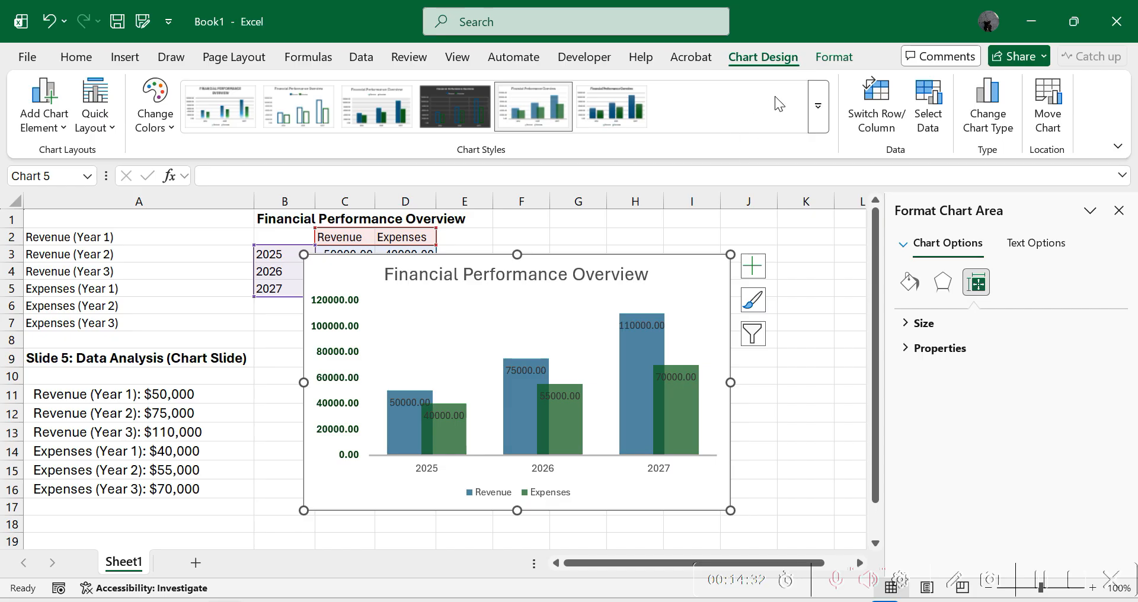
pyautogui.click(219, 106)
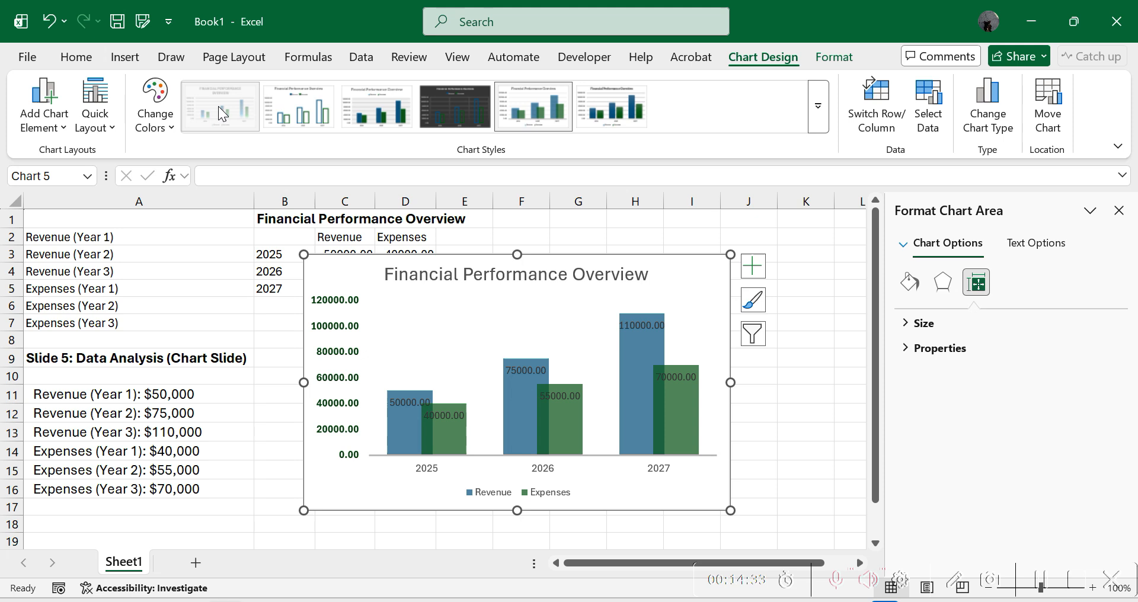
pyautogui.click(361, 113)
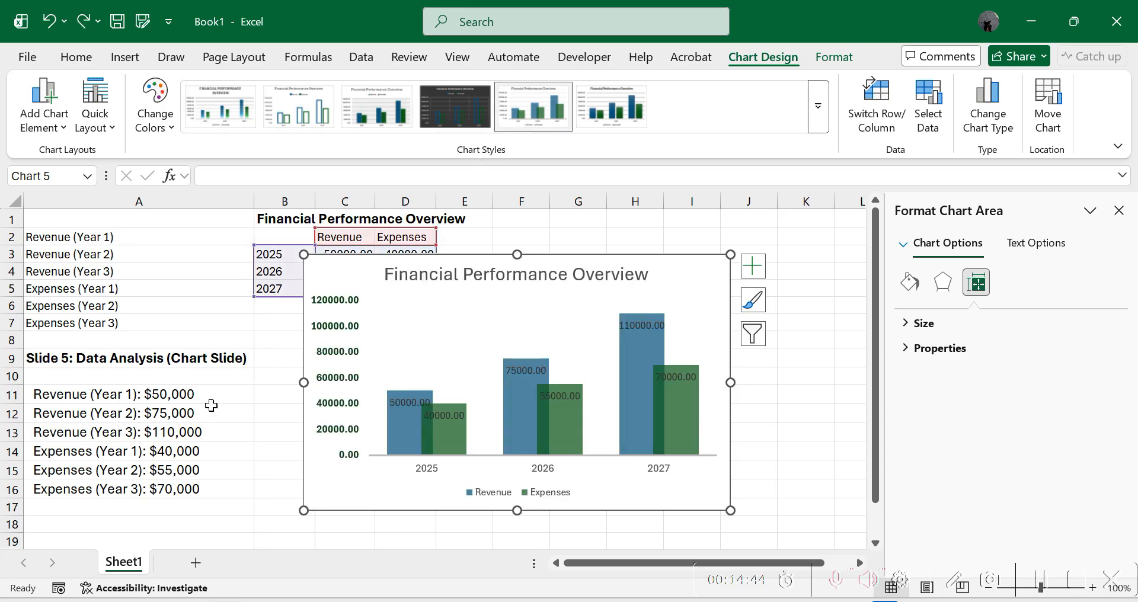
# Copy the whole column chart and switch to the Assignment - 2 presentation in PowerPoint.
pyautogui.click(252, 449)
pyautogui.click(347, 260)
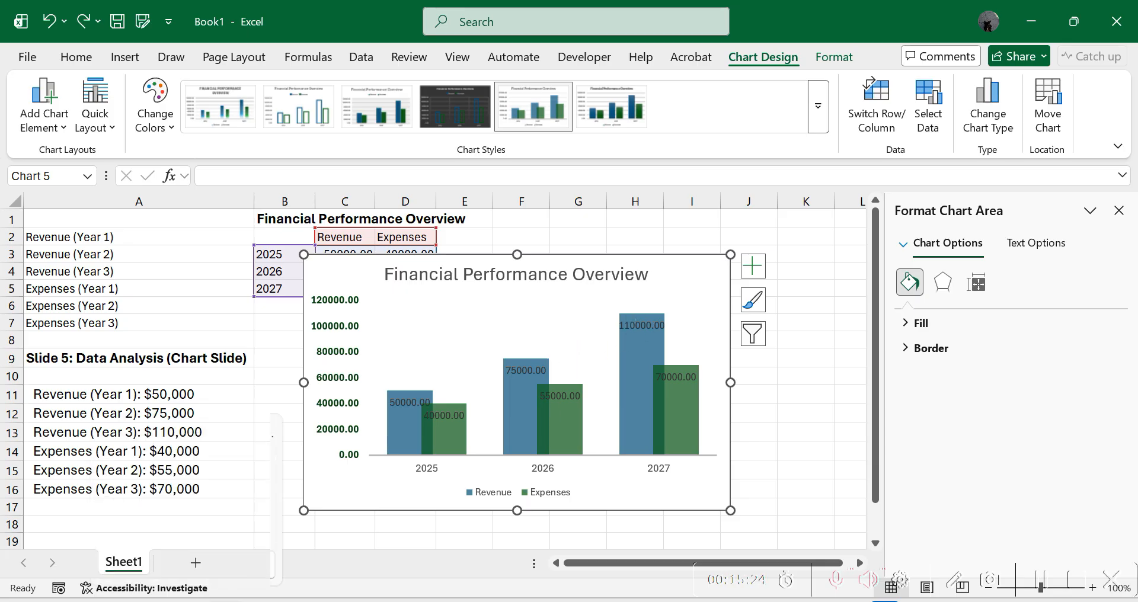
pyautogui.moveTo(383, 600)
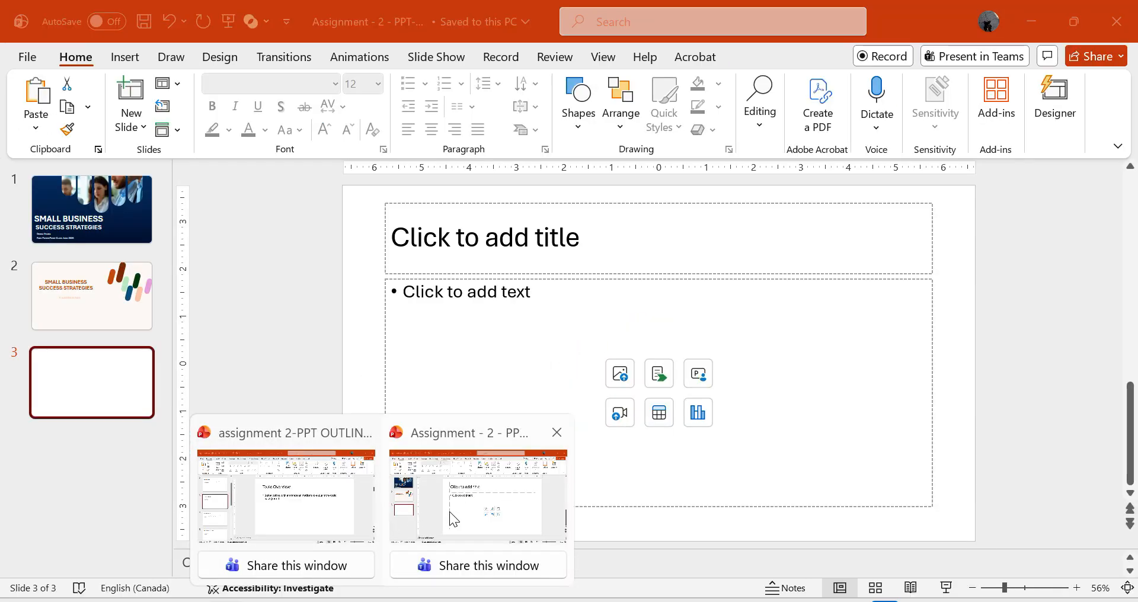
pyautogui.click(454, 519)
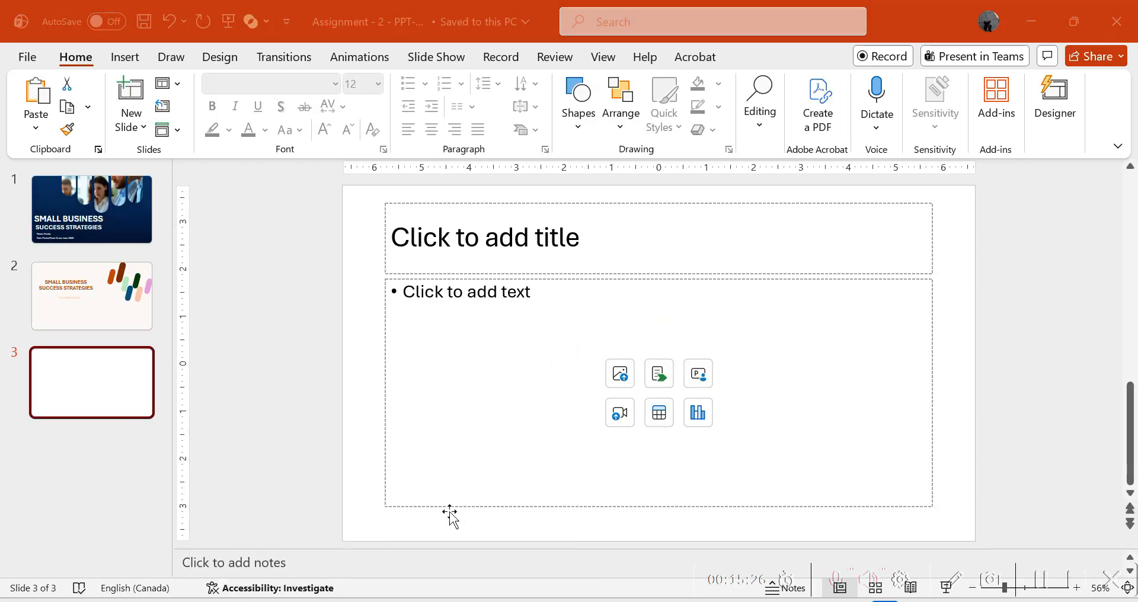
# Paste the chart into the content placeholder of slide 3 with Use Destination Theme & Embed Workbook.
pyautogui.rightClick(494, 315)
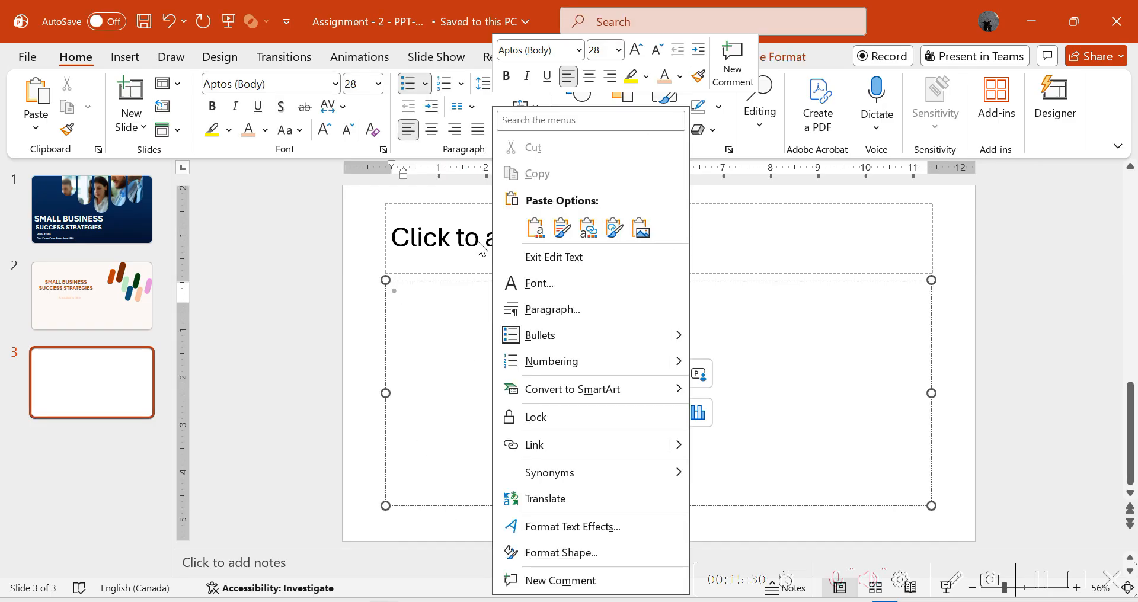
pyautogui.click(535, 229)
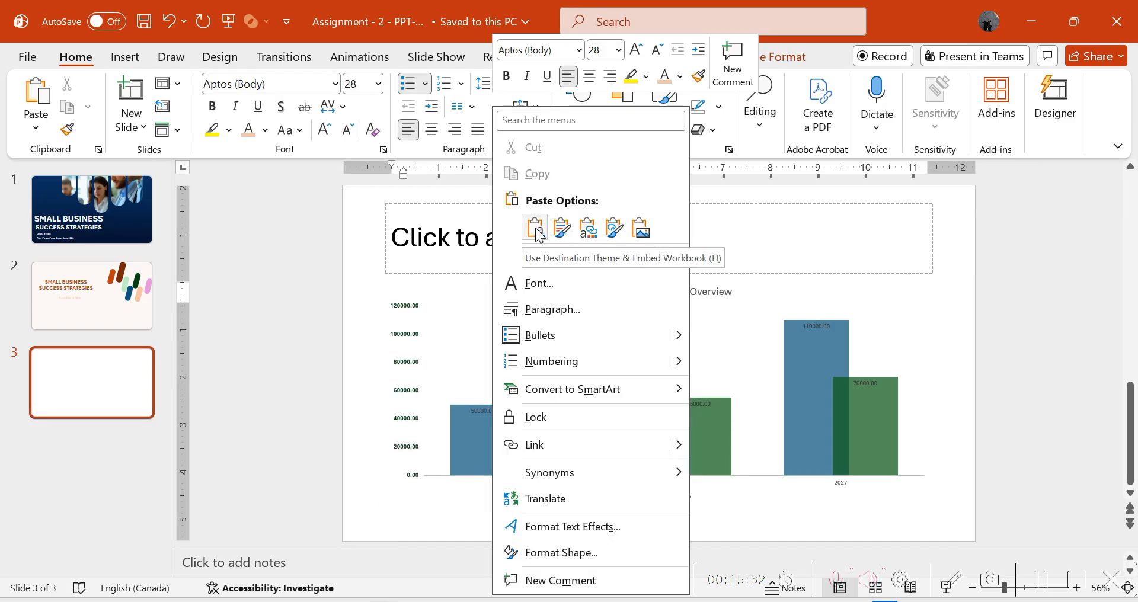
pyautogui.click(341, 409)
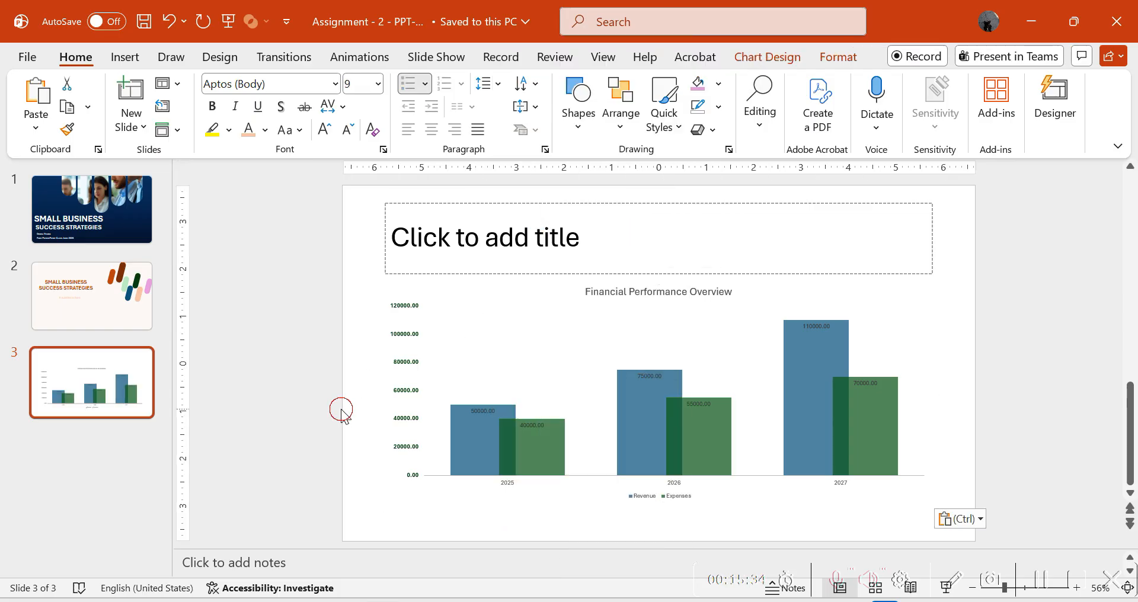
# Move the pasted chart lower on slide 3, away from the title placeholder.
pyautogui.click(478, 326)
pyautogui.moveTo(470, 282); pyautogui.dragTo(528, 435)
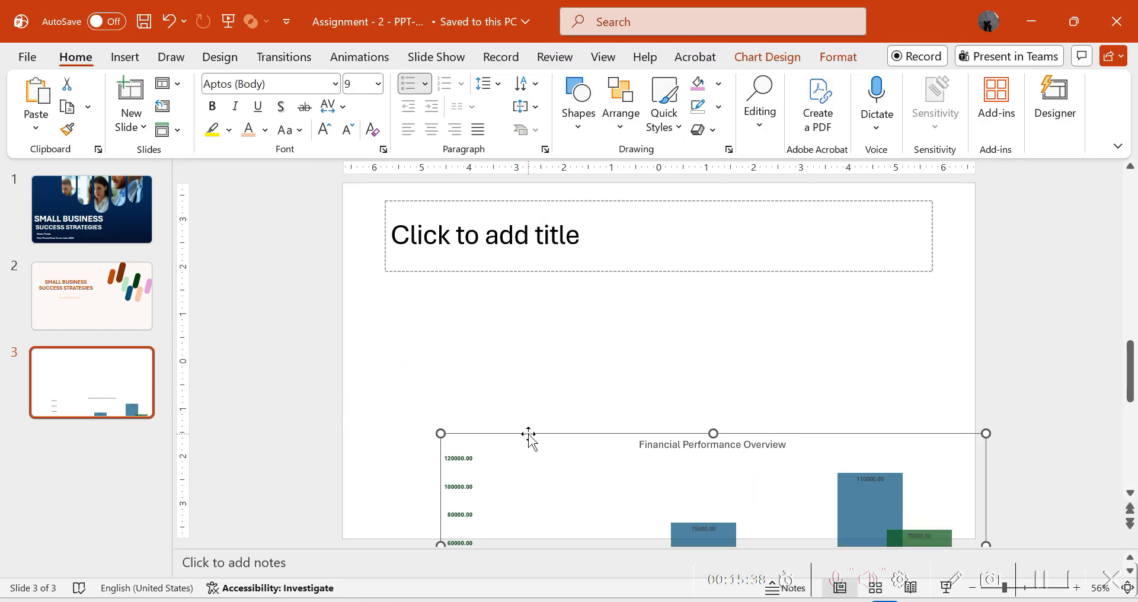